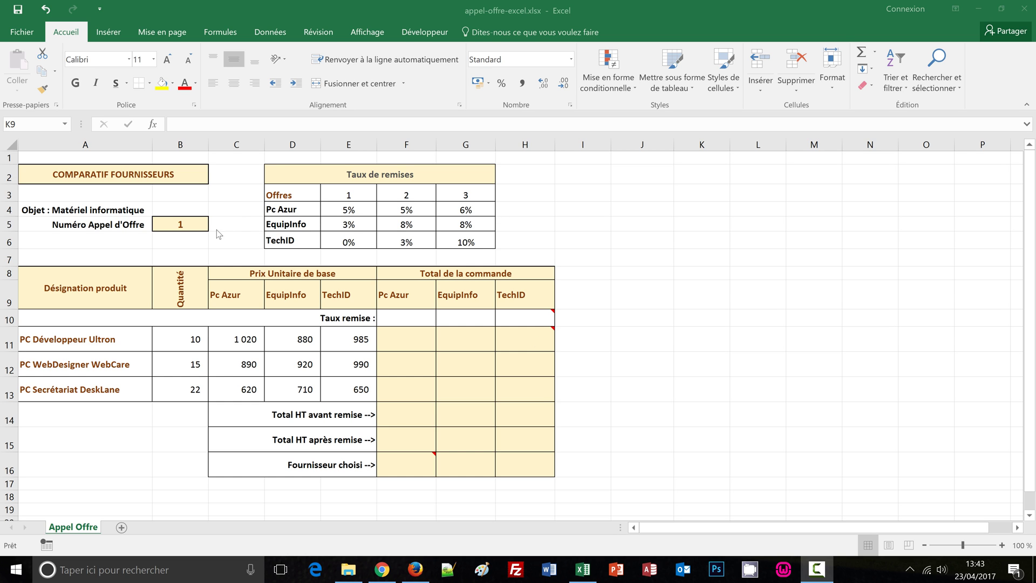
- Enter 1 as the tender number in cell B5
{"action": "left_click", "coordinate": [180, 225]}
{"action": "type", "text": "1"}
{"action": "key", "text": "Return"}
- Enter the formula =RECHERCHEH(B5;D3:G6;2;FAUX) in F10 to look up Pc Azur's discount rate for the chosen tender number
{"action": "left_click", "coordinate": [393, 317]}
{"action": "left_click_drag", "start_coordinate": [449, 316], "coordinate": [507, 319]}
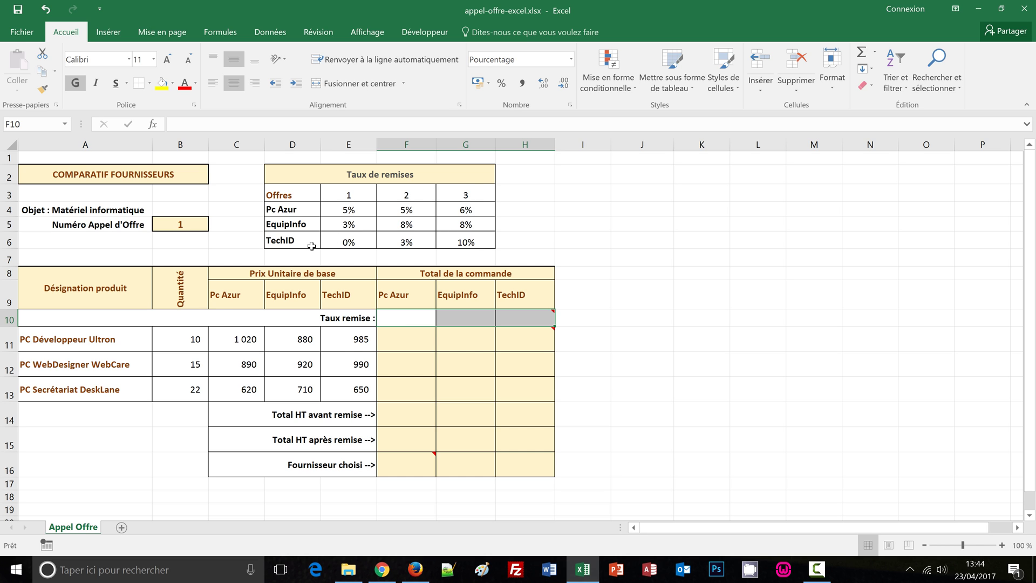
{"action": "left_click", "coordinate": [407, 320]}
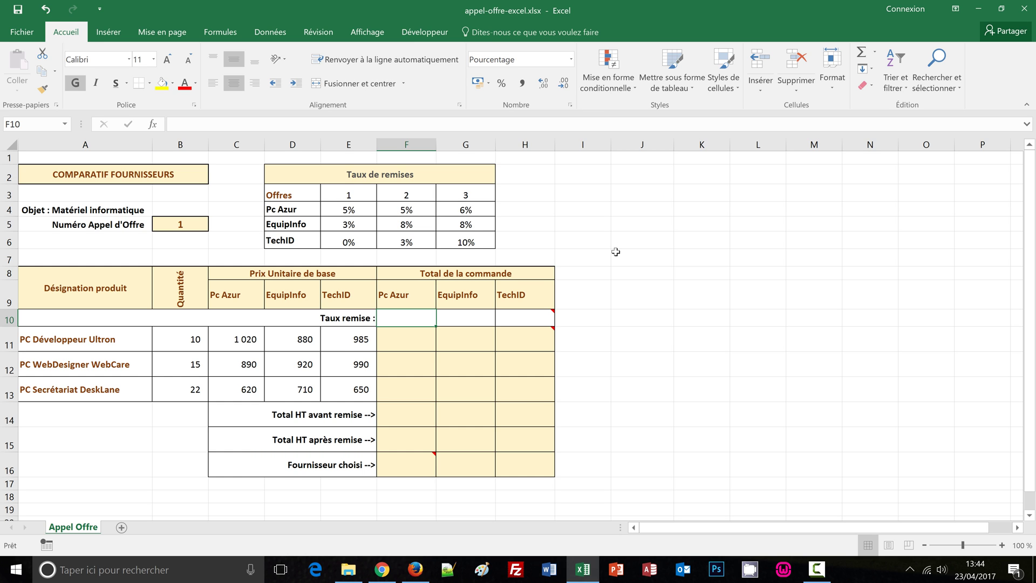
{"action": "type", "text": "="}
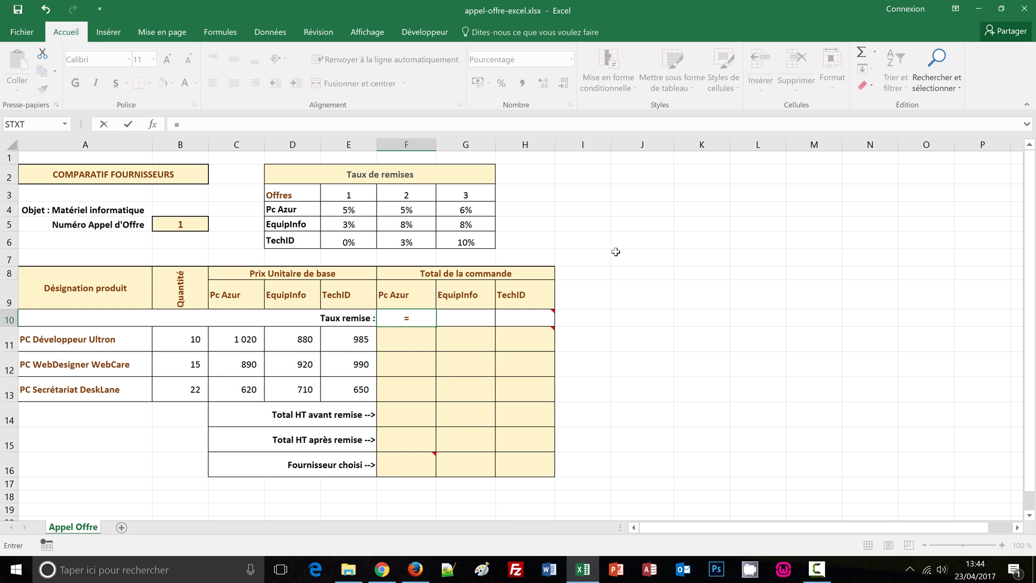
{"action": "type", "text": "r"}
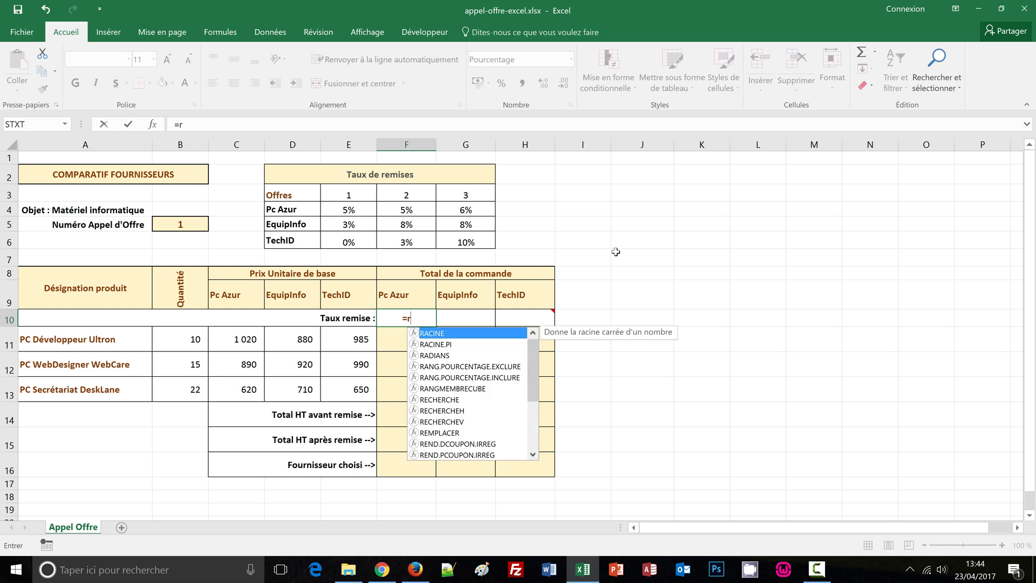
{"action": "type", "text": "echerche"}
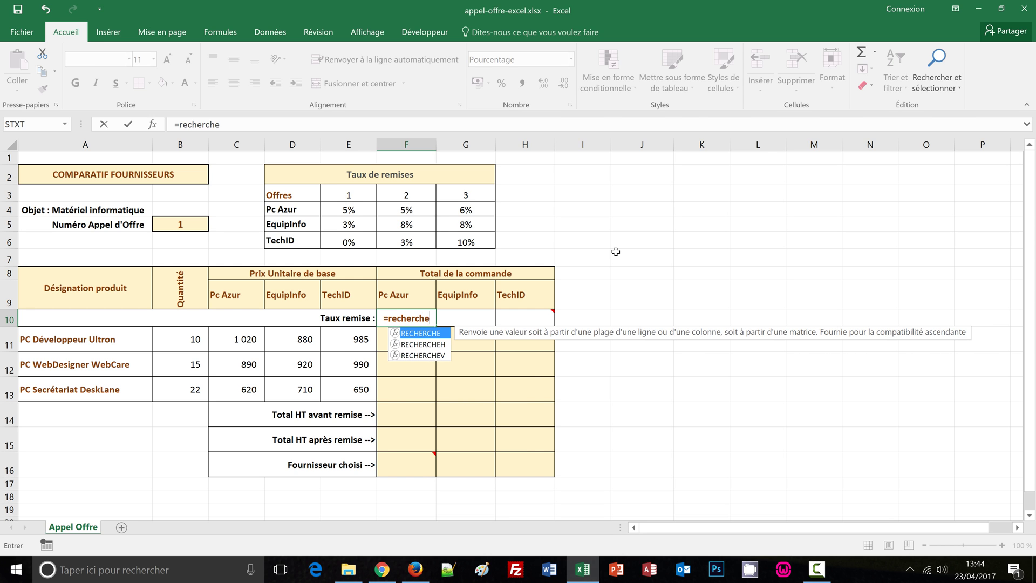
{"action": "type", "text": "h("}
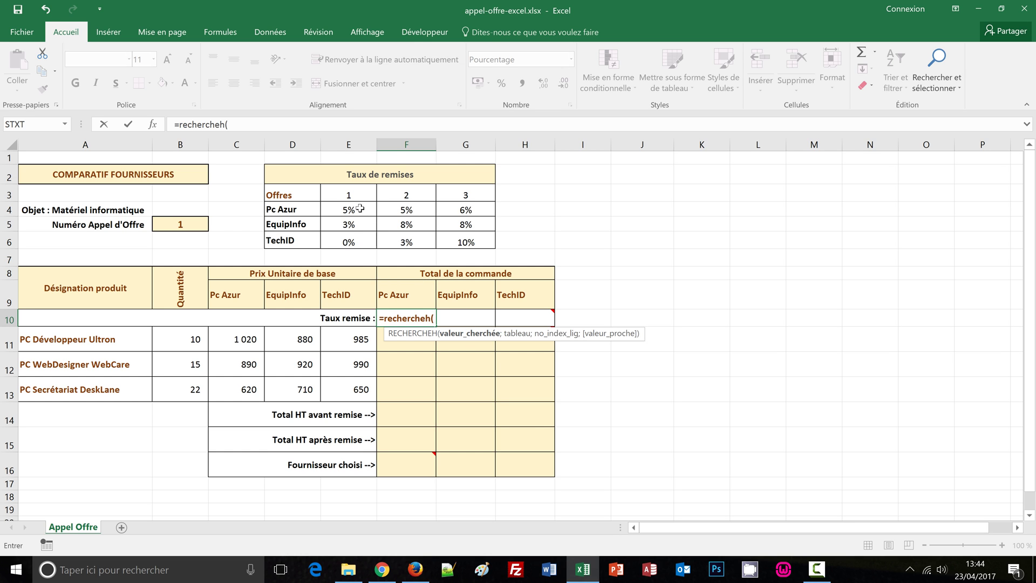
{"action": "left_click", "coordinate": [182, 223]}
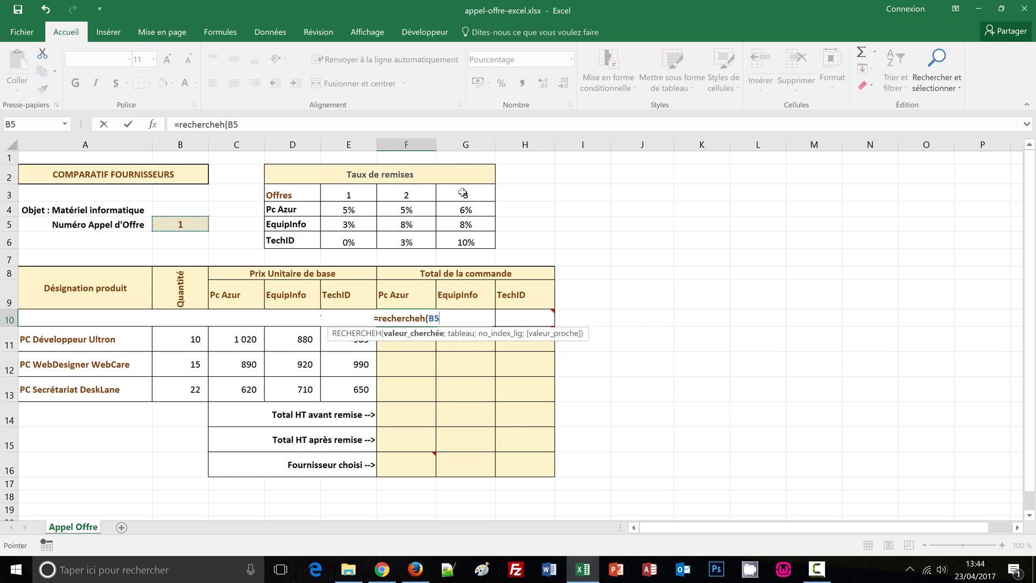
{"action": "type", "text": ";"}
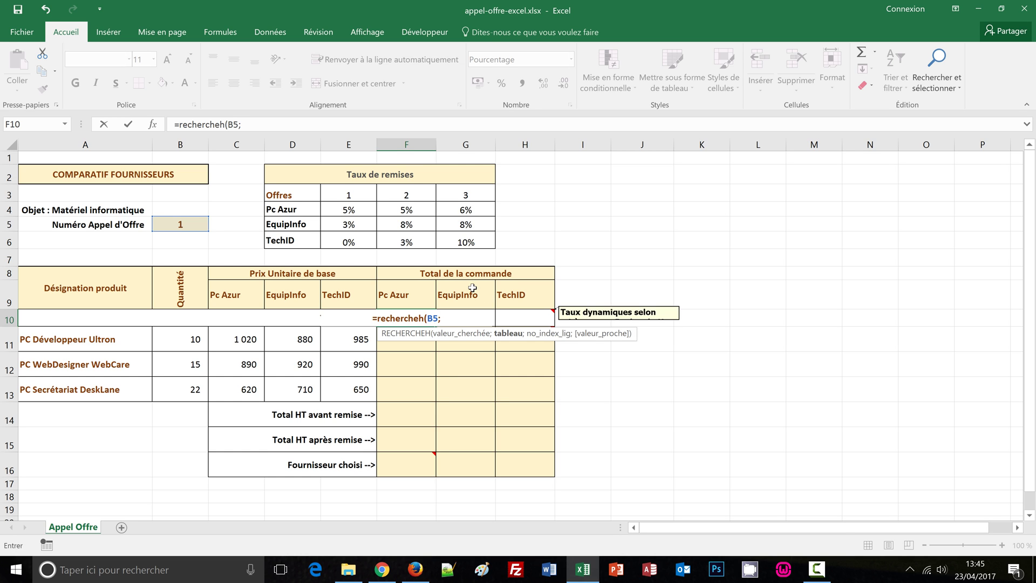
{"action": "left_click_drag", "start_coordinate": [296, 195], "coordinate": [481, 241]}
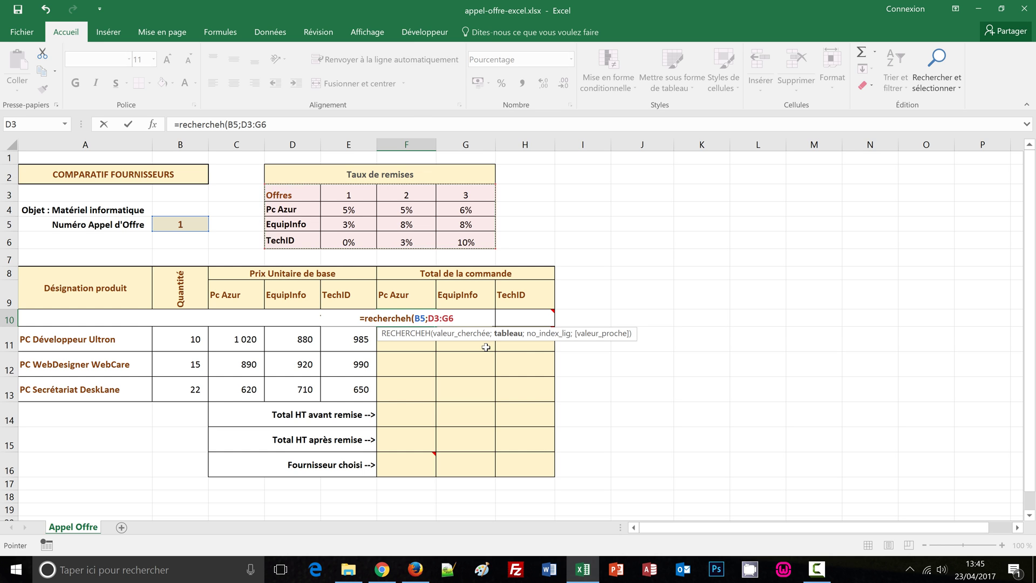
{"action": "type", "text": ";"}
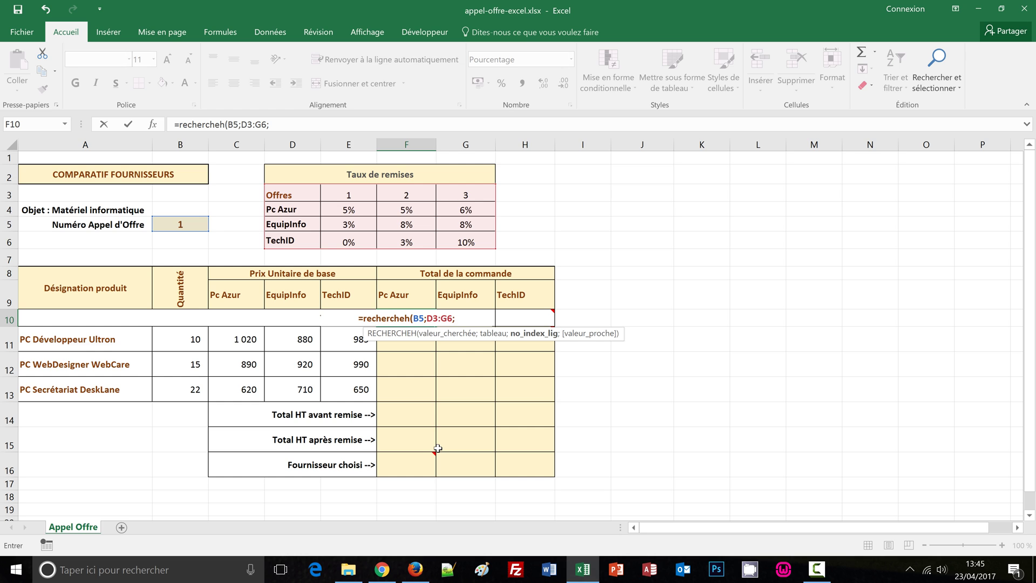
{"action": "type", "text": "2"}
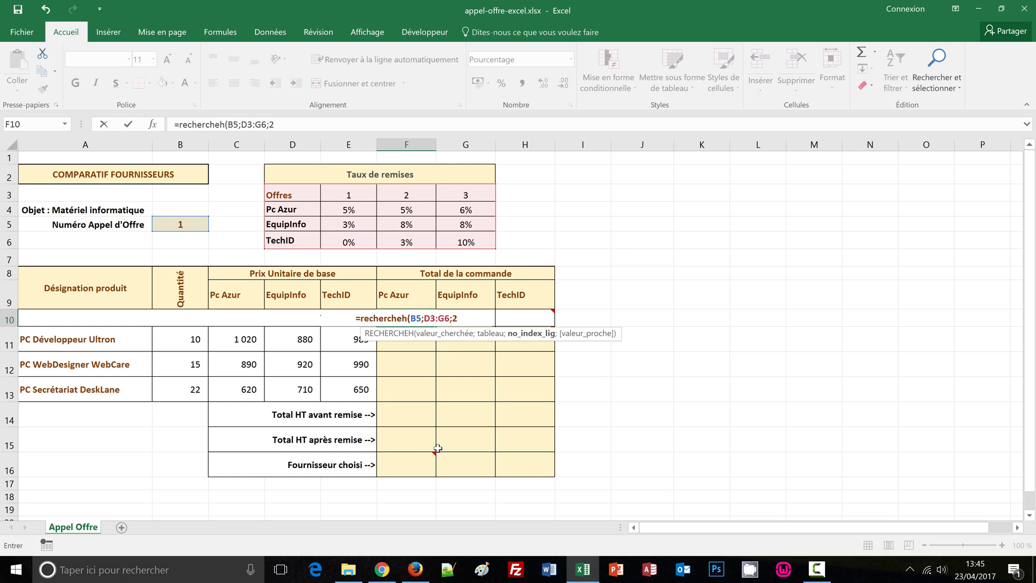
{"action": "type", "text": ";"}
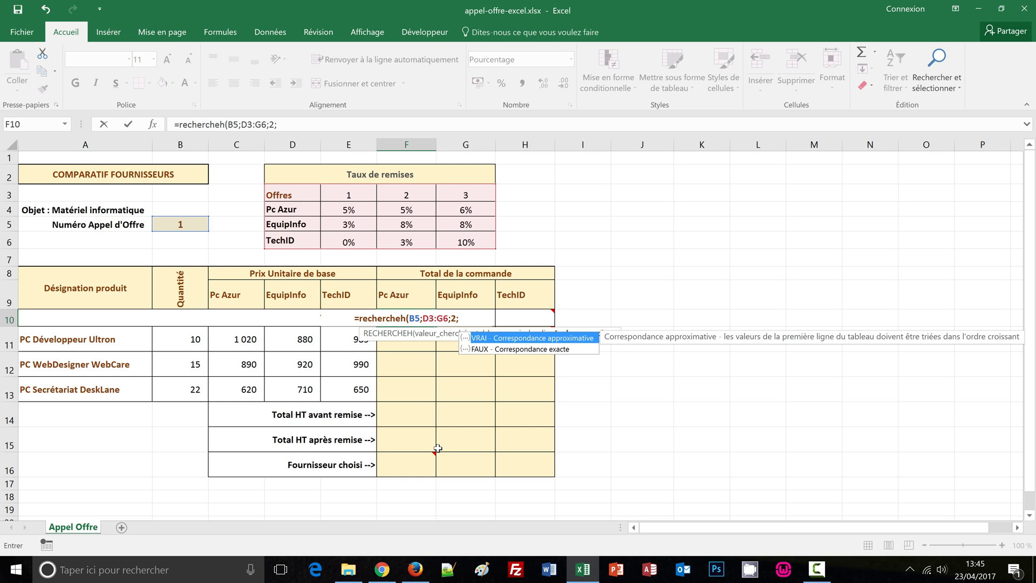
{"action": "type", "text": "faux"}
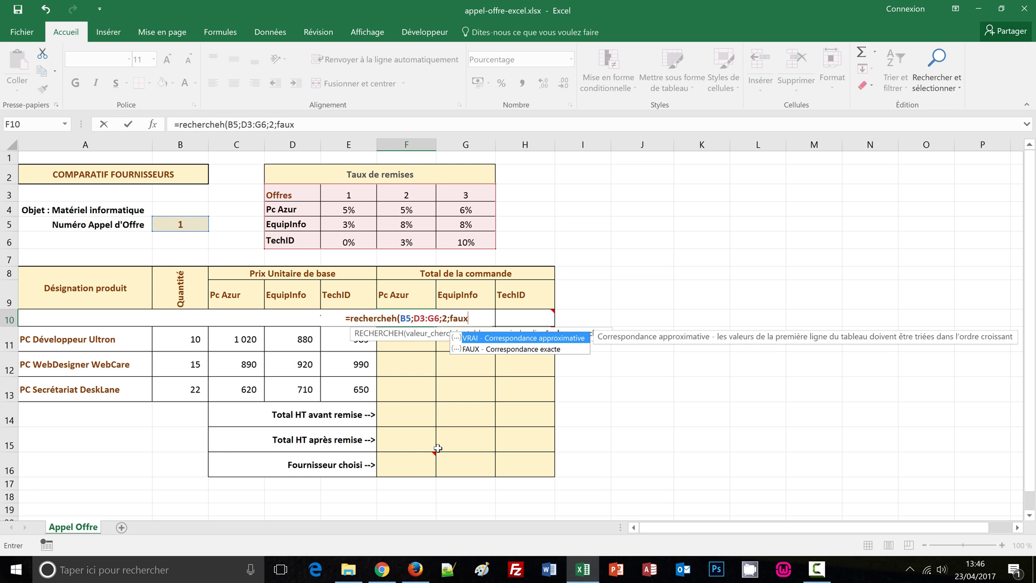
{"action": "type", "text": ")"}
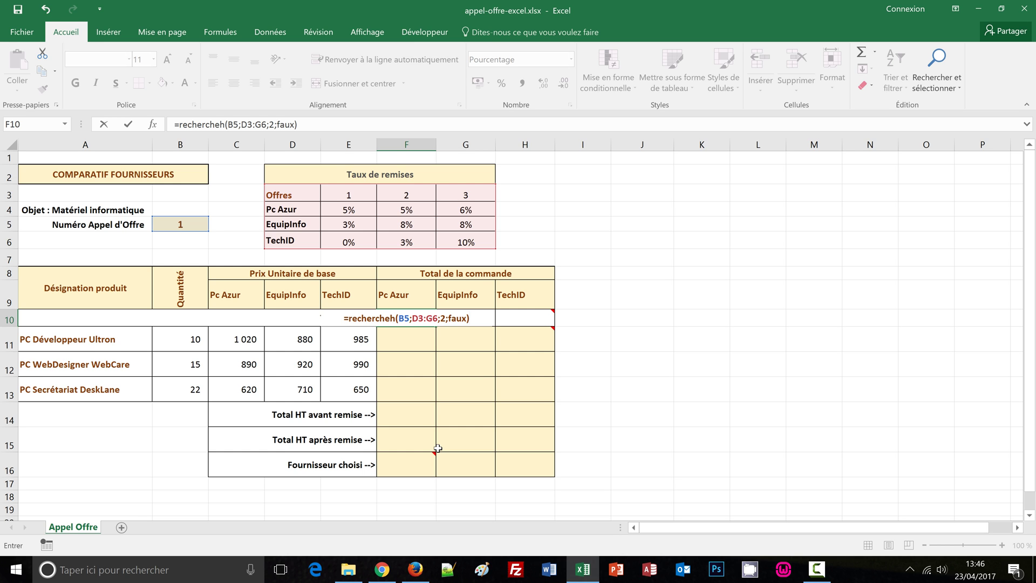
{"action": "key", "text": "ctrl+Return"}
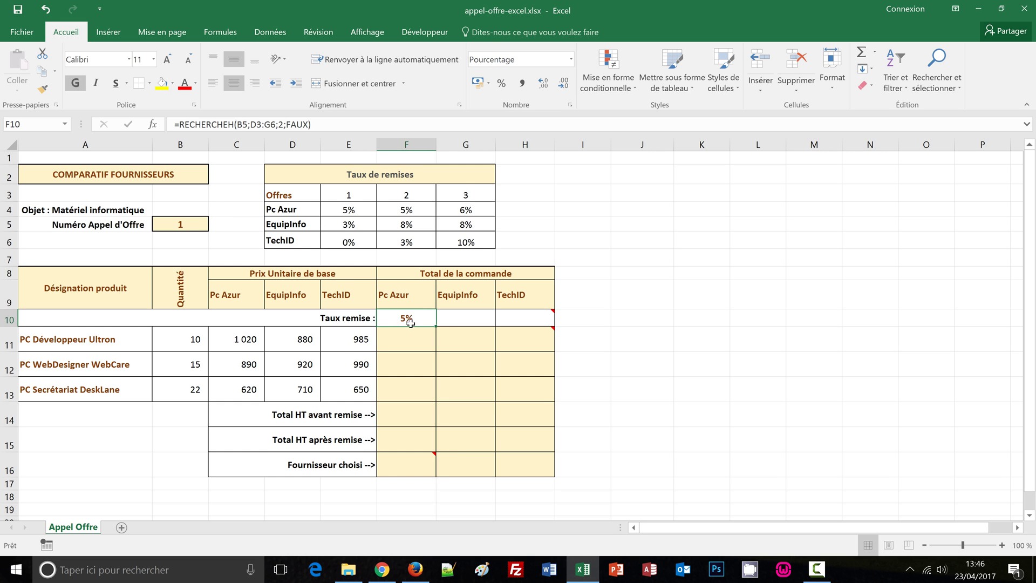
- Test the Pc Azur rate lookup by setting the tender number in B5 to 2 and then to 3
{"action": "left_click", "coordinate": [186, 230]}
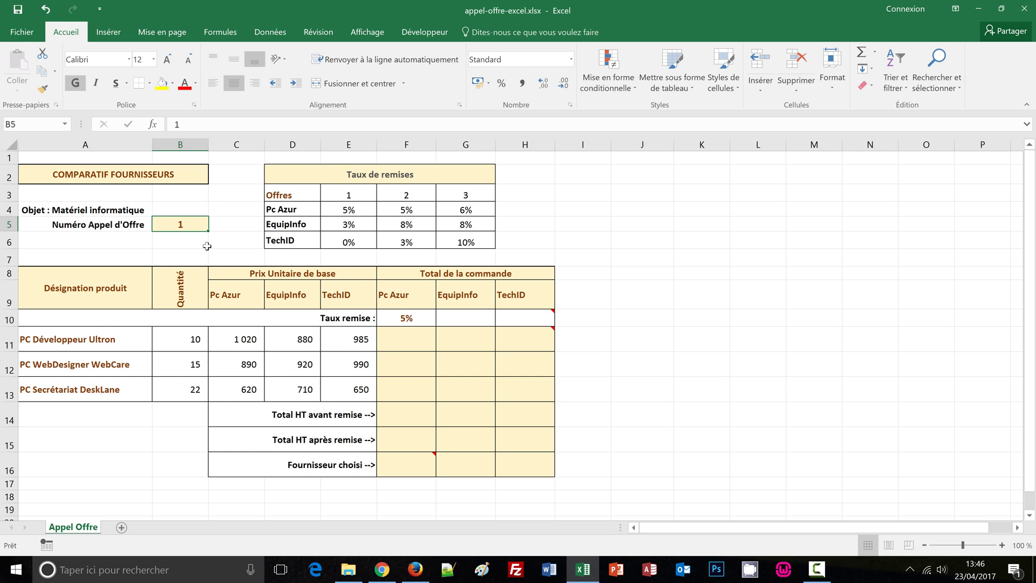
{"action": "type", "text": "2"}
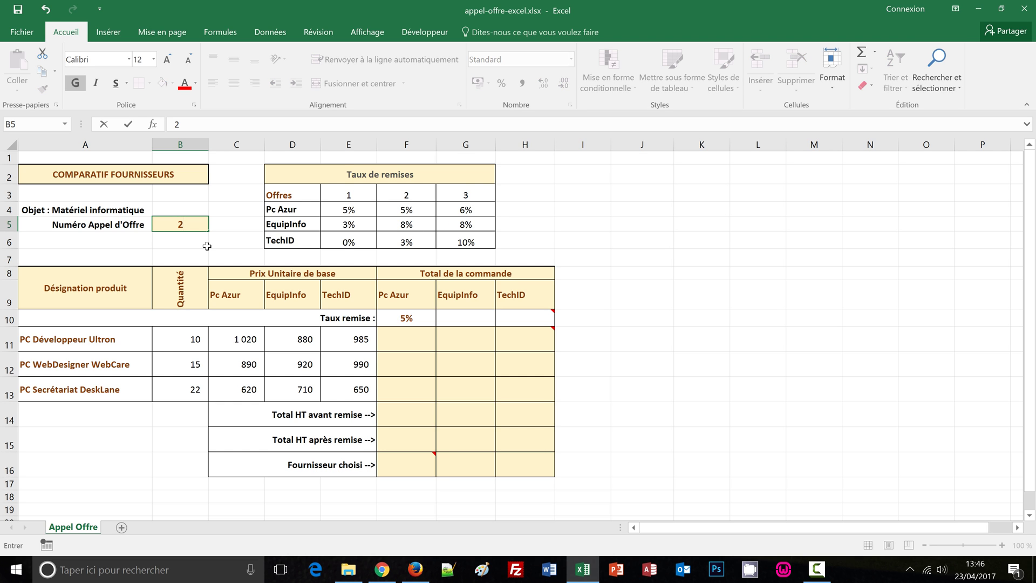
{"action": "key", "text": "Return"}
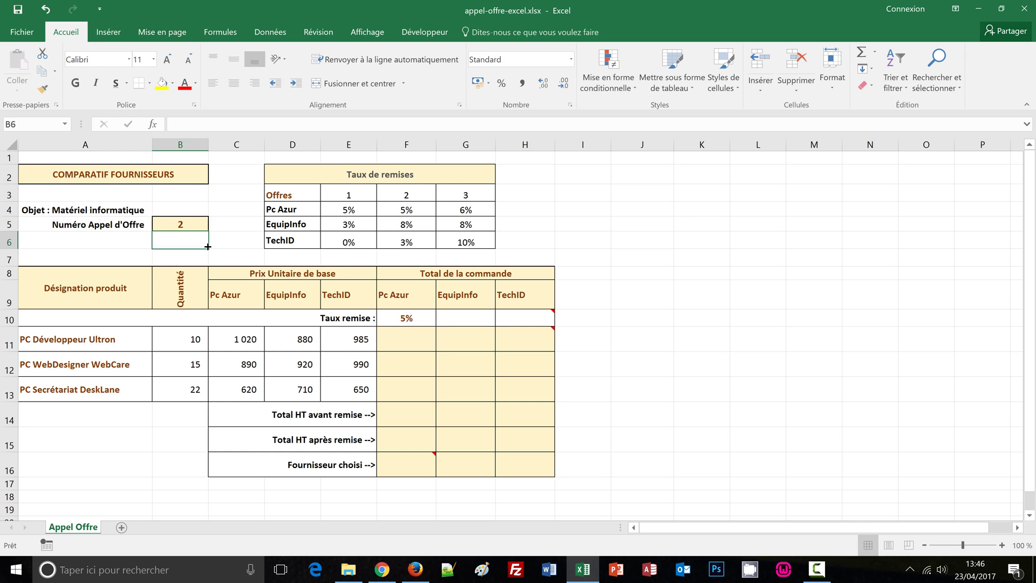
{"action": "left_click", "coordinate": [184, 220]}
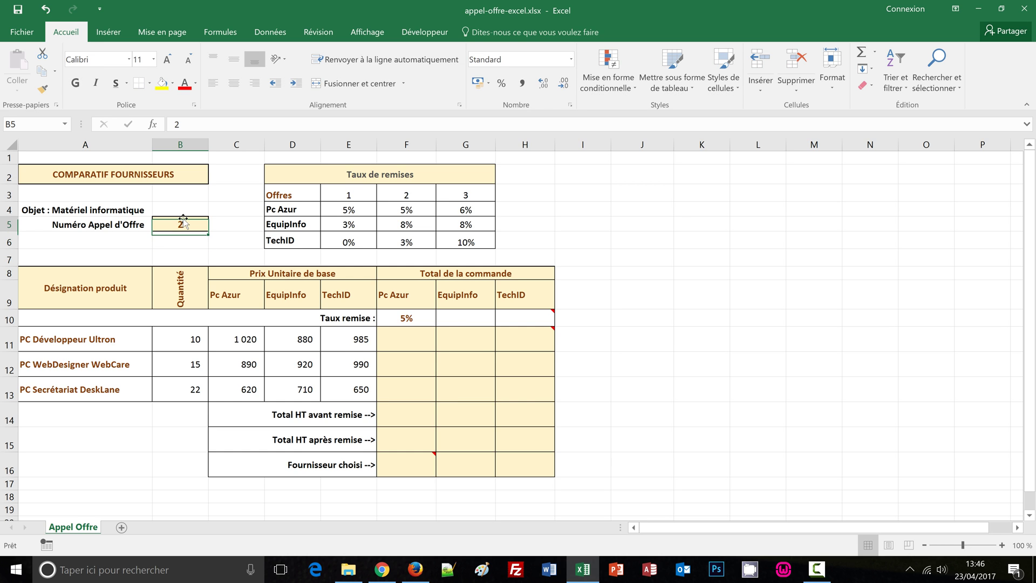
{"action": "type", "text": "3"}
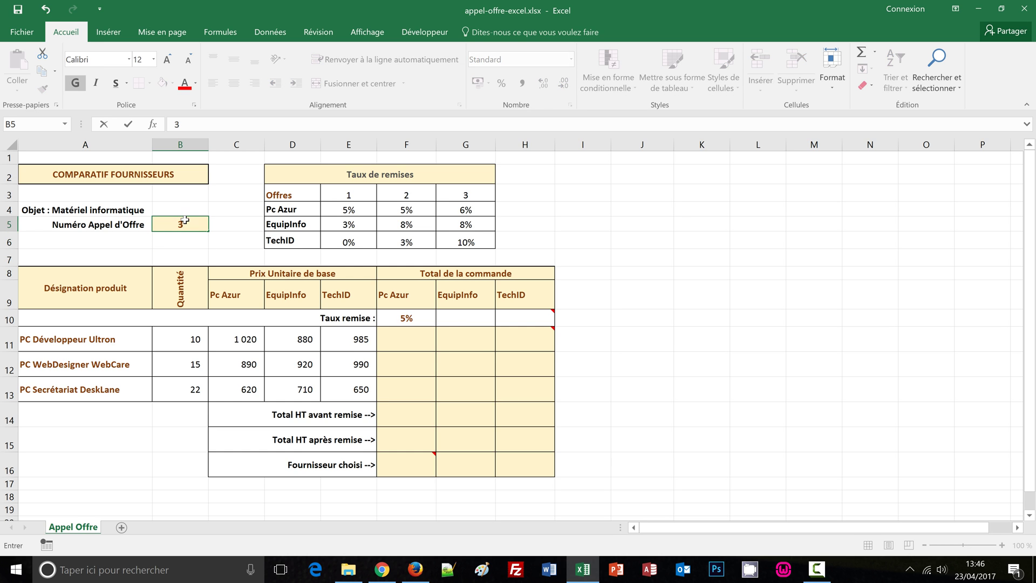
{"action": "key", "text": "Return"}
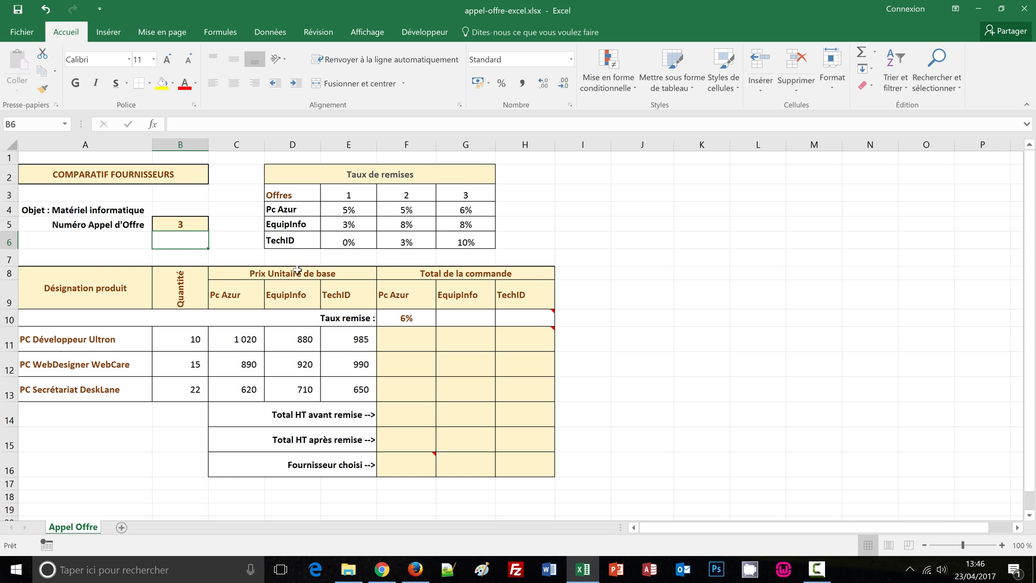
- Copy the lookup formula text from F10 into G10 and change its row index to 3 for EquipInfo
{"action": "left_click", "coordinate": [408, 316]}
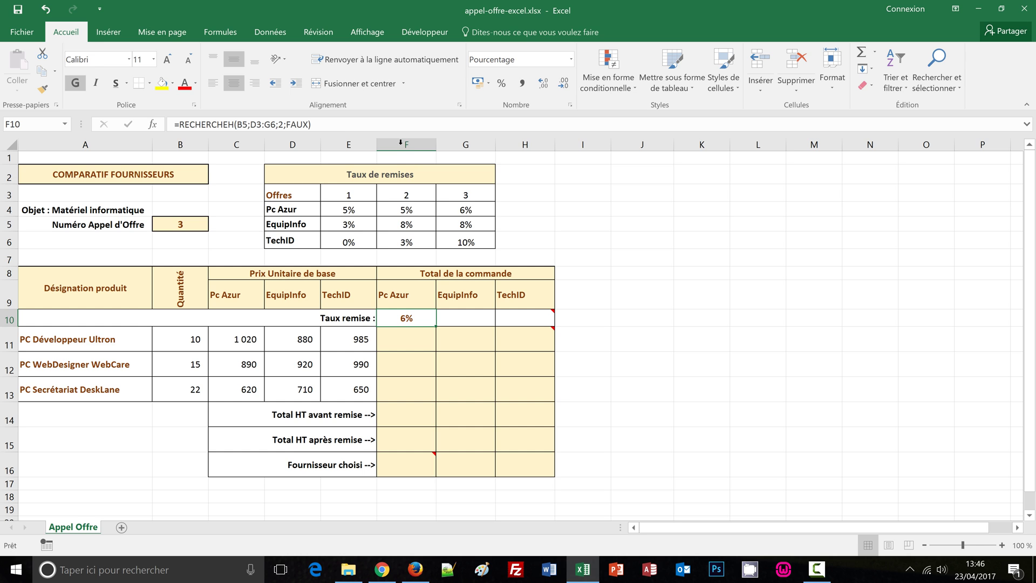
{"action": "left_click", "coordinate": [301, 124]}
{"action": "left_click_drag", "start_coordinate": [312, 125], "coordinate": [163, 129]}
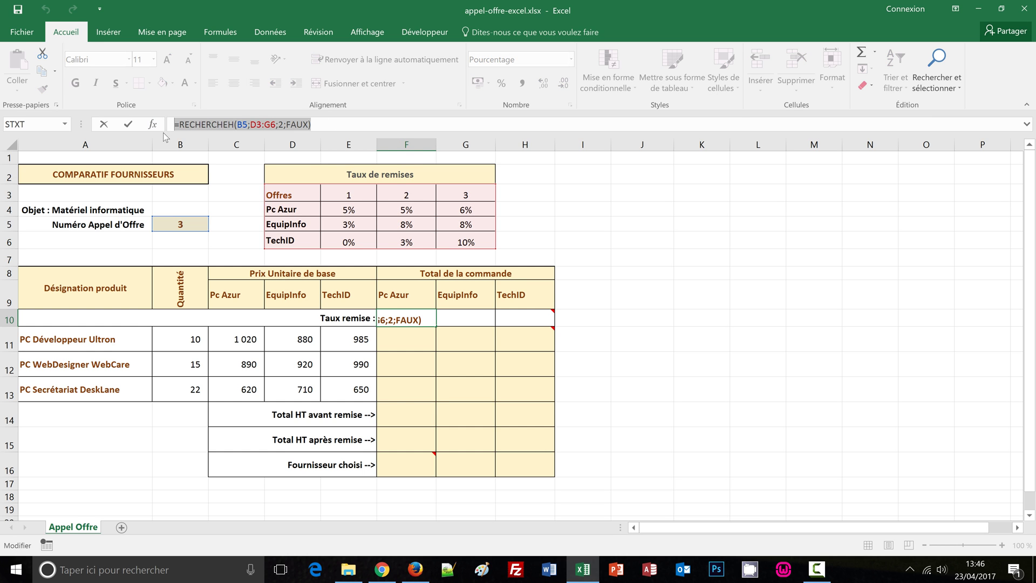
{"action": "key", "text": "ctrl+c"}
{"action": "key", "text": "Escape"}
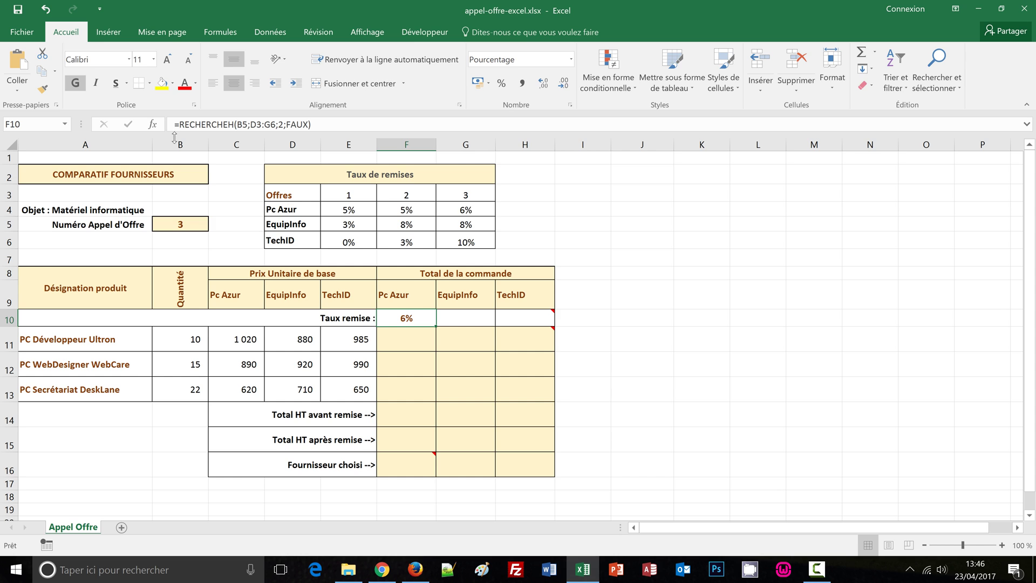
{"action": "left_click", "coordinate": [455, 316]}
{"action": "left_click", "coordinate": [252, 129]}
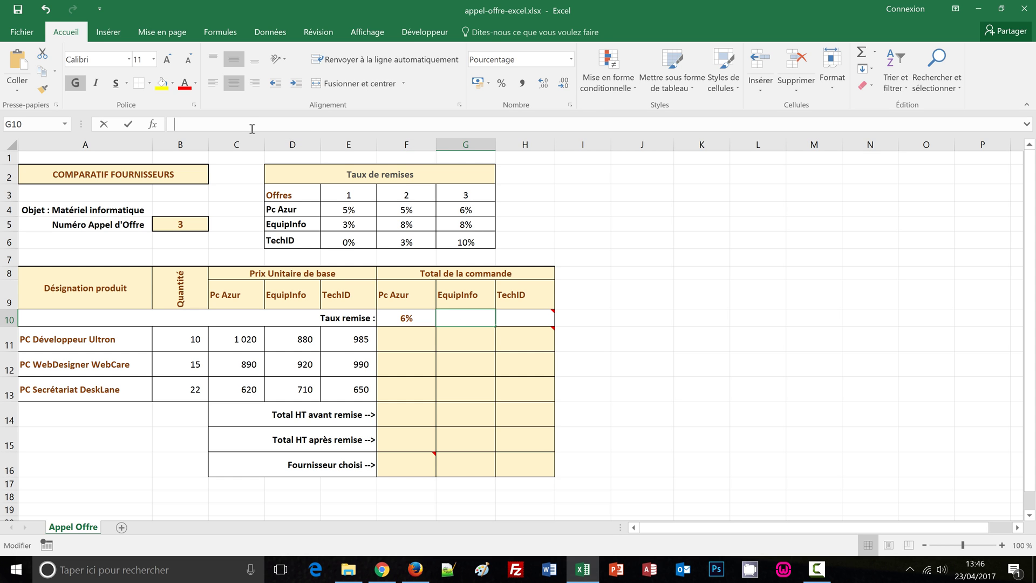
{"action": "key", "text": "ctrl+v"}
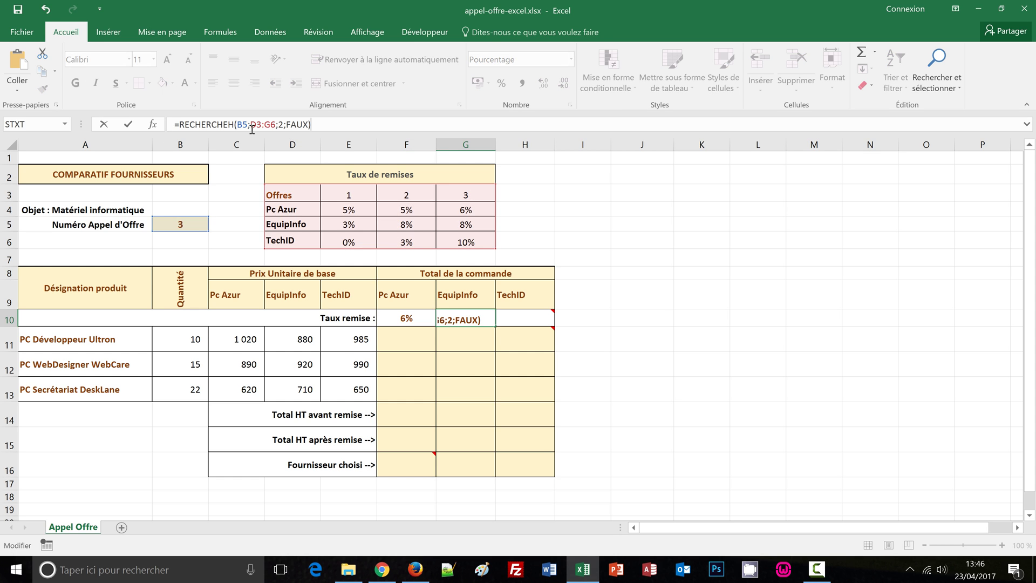
{"action": "double_click", "coordinate": [281, 124]}
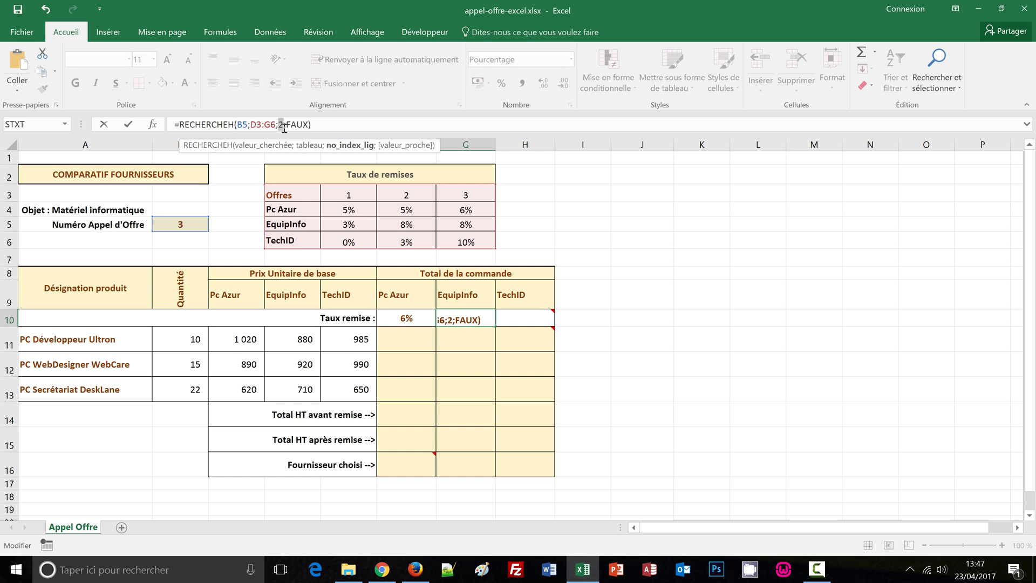
{"action": "type", "text": "3"}
{"action": "key", "text": "ctrl+Return"}
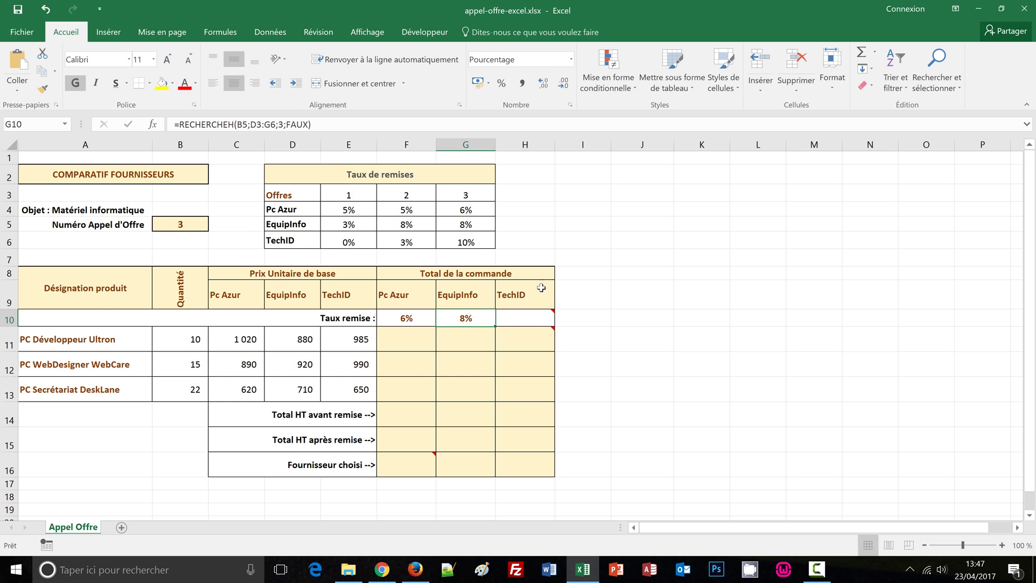
- Paste the copied lookup formula into H10 and change its row index to 4 for TechID
{"action": "left_click", "coordinate": [531, 318]}
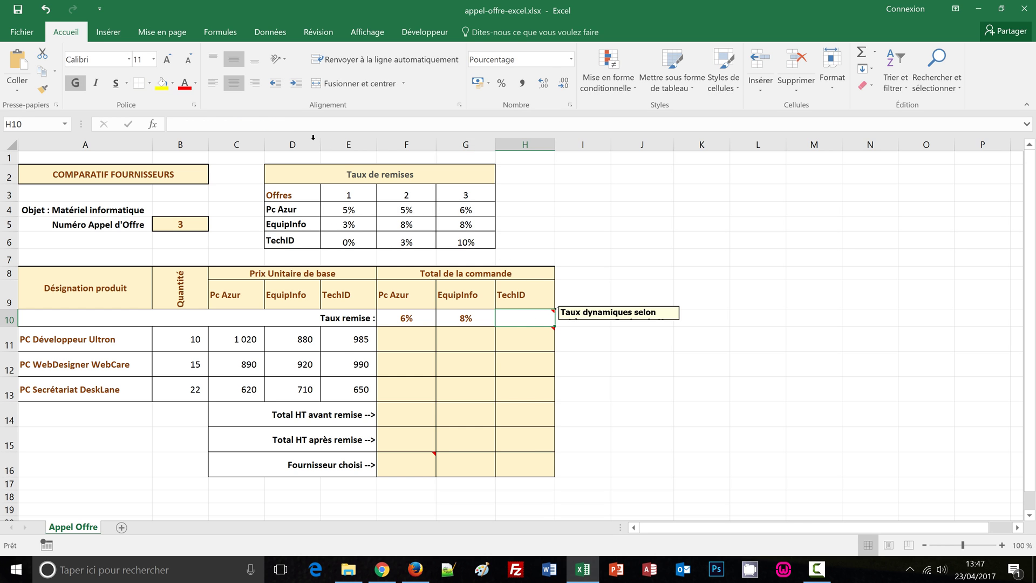
{"action": "left_click", "coordinate": [285, 130]}
{"action": "key", "text": "ctrl+v"}
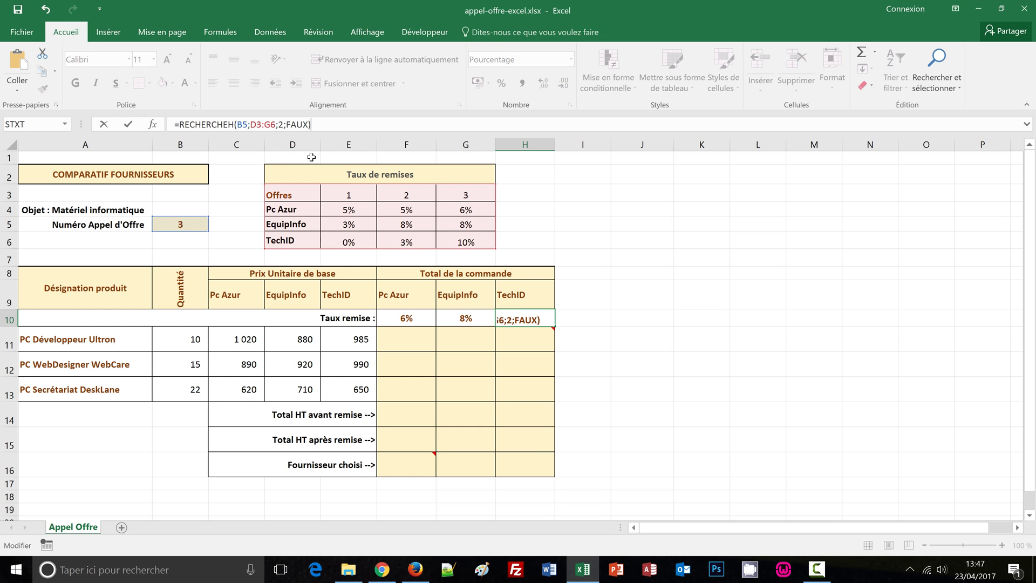
{"action": "double_click", "coordinate": [282, 124]}
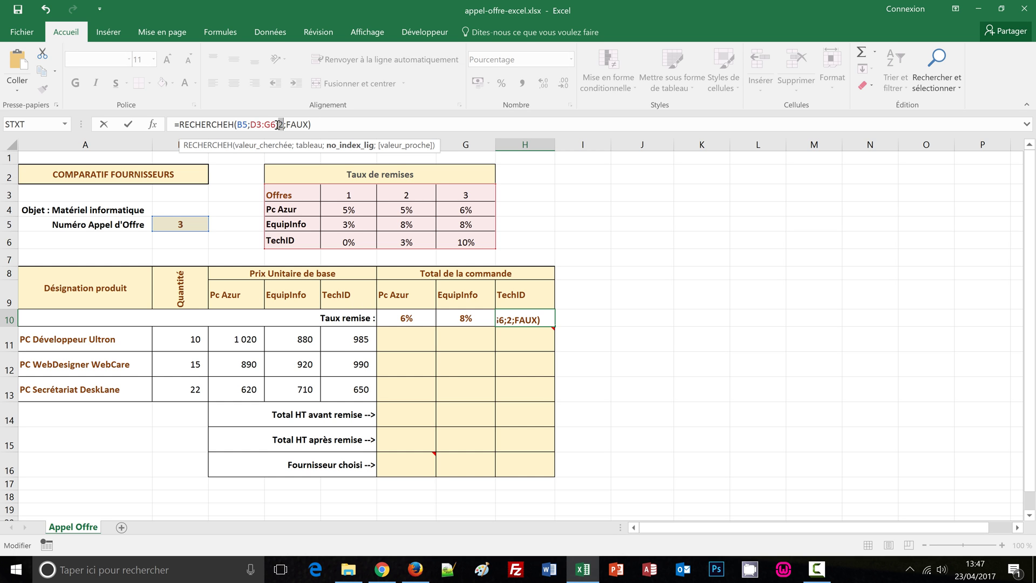
{"action": "type", "text": "4"}
{"action": "key", "text": "ctrl+Return"}
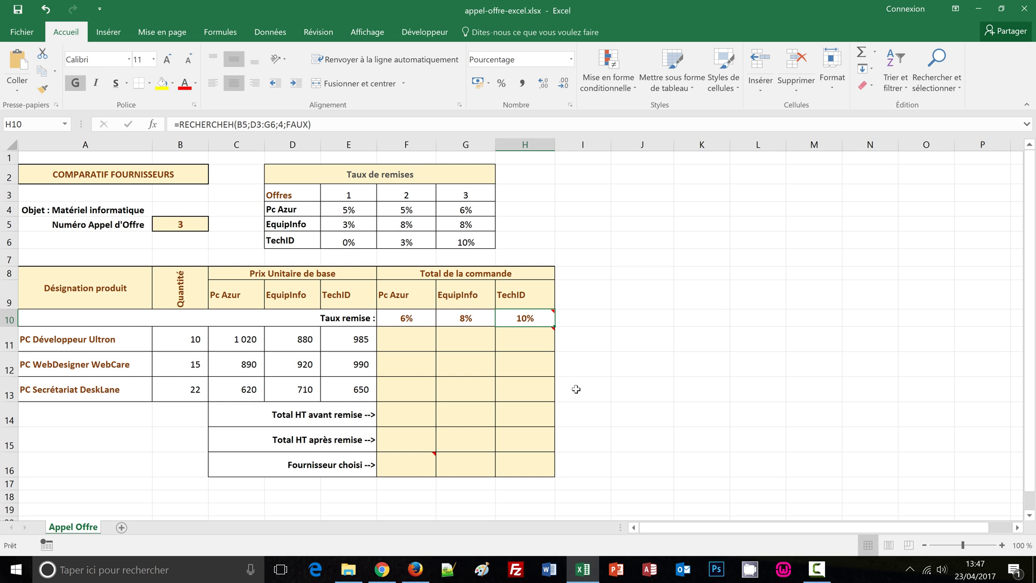
- Set the tender number in B5 back to 1 to check the three suppliers' discount rates
{"action": "left_click", "coordinate": [187, 222]}
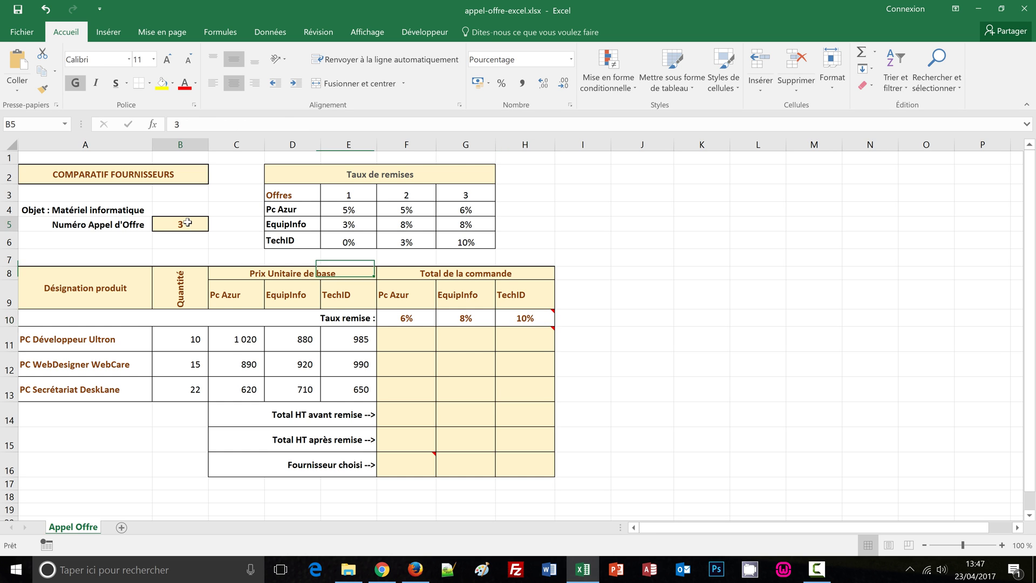
{"action": "type", "text": "1"}
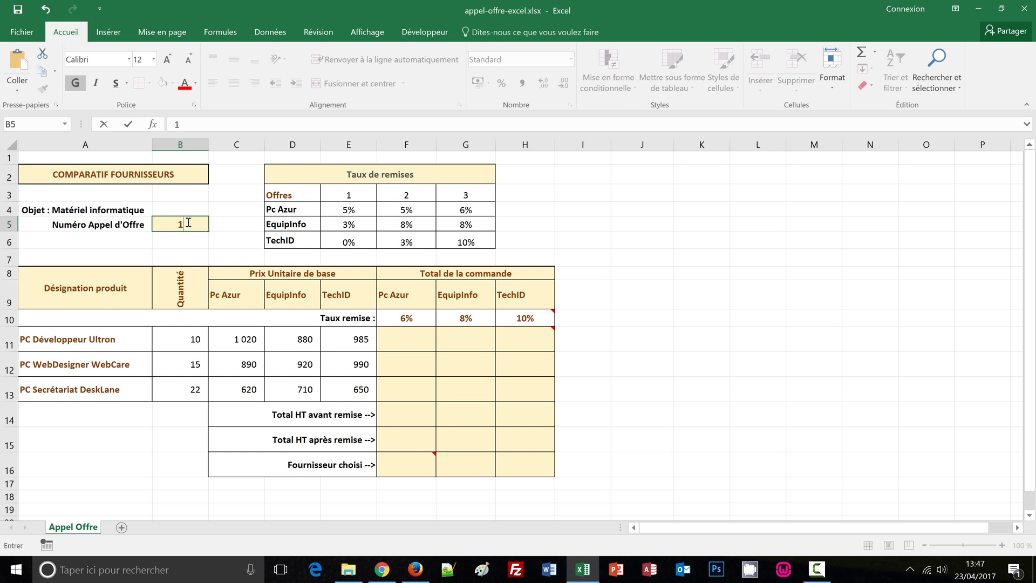
{"action": "key", "text": "Return"}
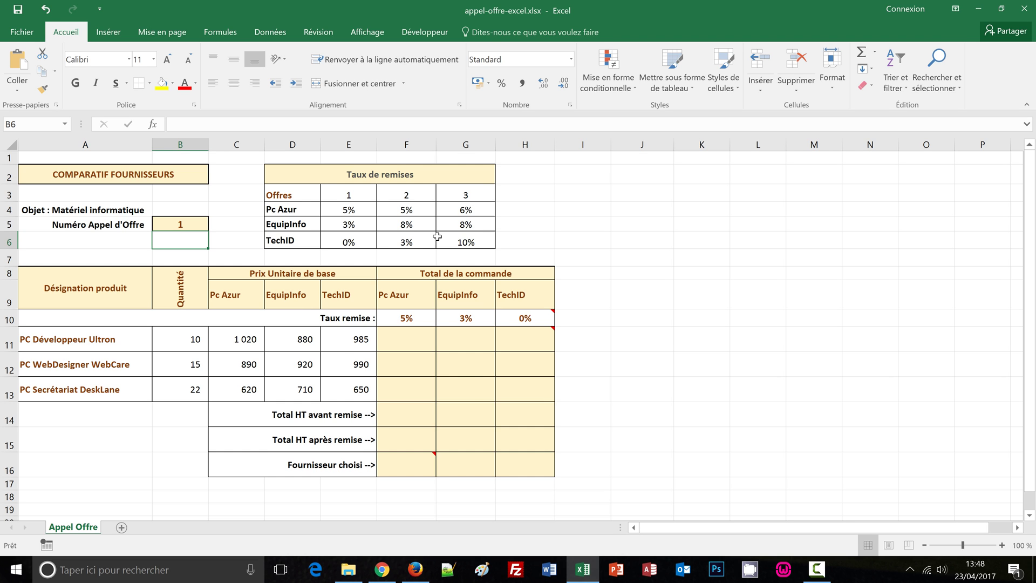
- Fill F11:H13 with the formula =$B11*C11 to multiply each product's quantity by each supplier's unit price
{"action": "left_click", "coordinate": [413, 343]}
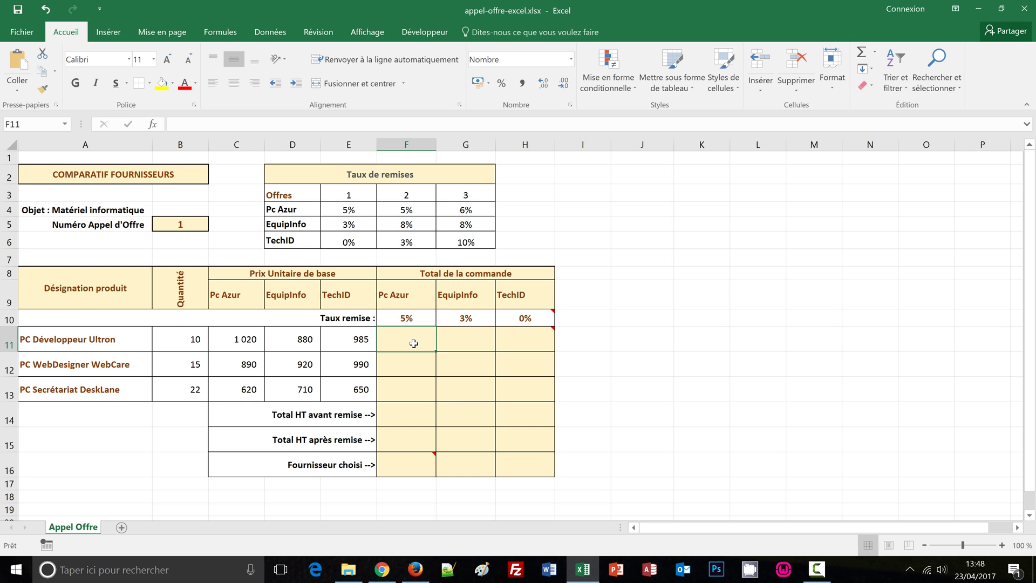
{"action": "left_click_drag", "start_coordinate": [414, 343], "coordinate": [515, 386]}
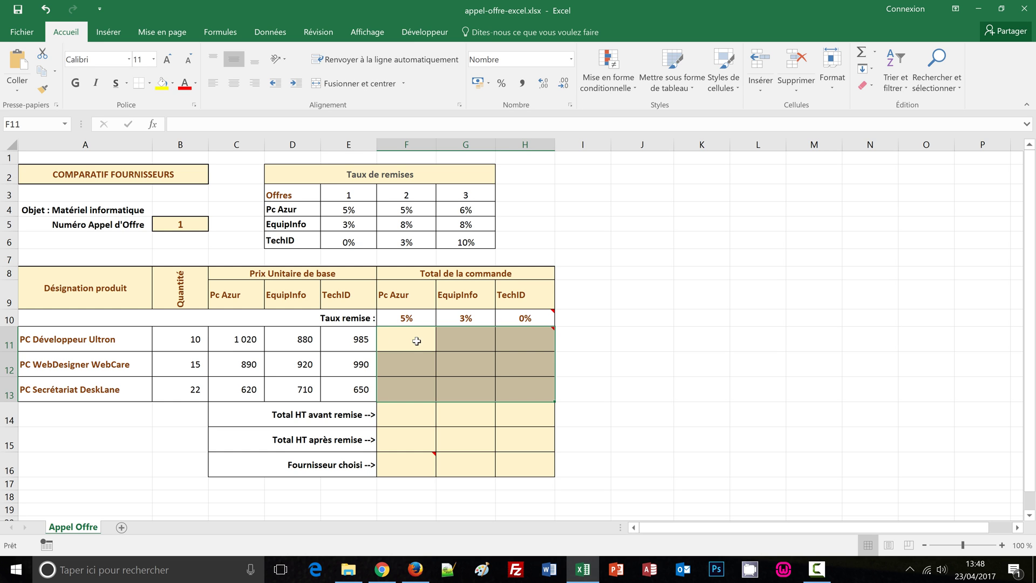
{"action": "type", "text": "="}
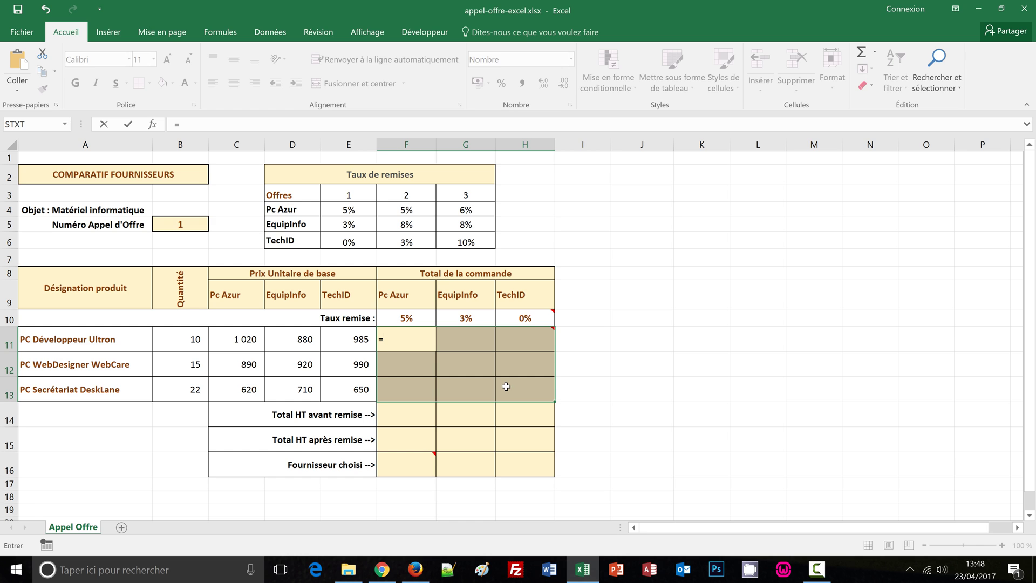
{"action": "left_click", "coordinate": [181, 336]}
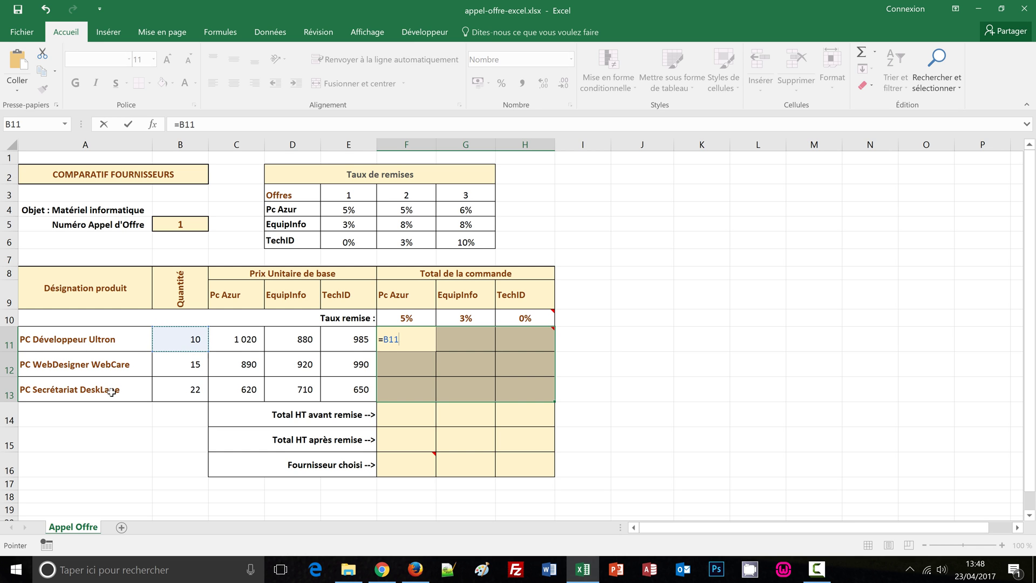
{"action": "key", "text": "F4"}
{"action": "key", "text": "F4"}
{"action": "key", "text": "F4"}
{"action": "key", "text": "F4"}
{"action": "type", "text": "*"}
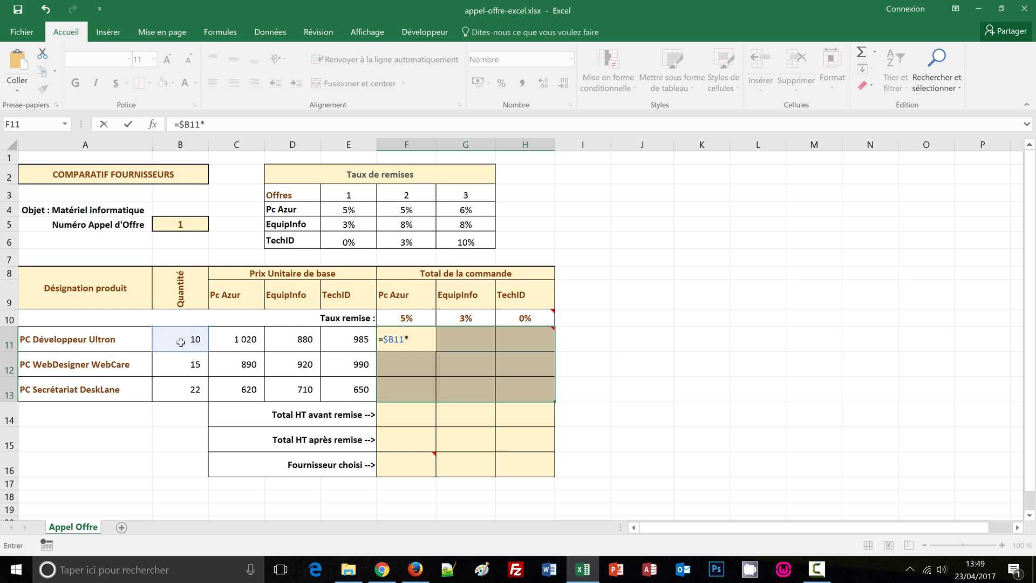
{"action": "left_click", "coordinate": [235, 337]}
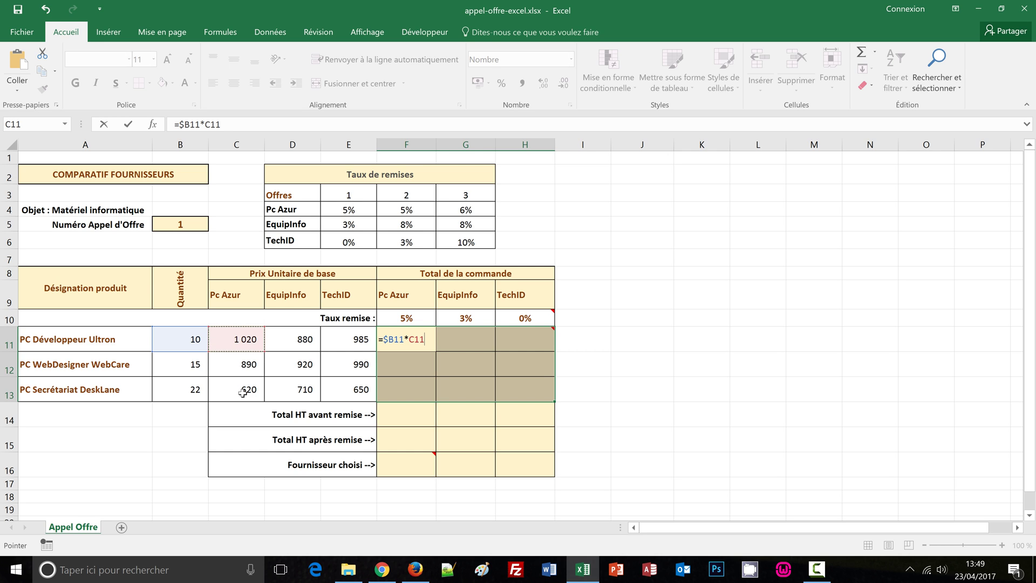
{"action": "key", "text": "ctrl+Return"}
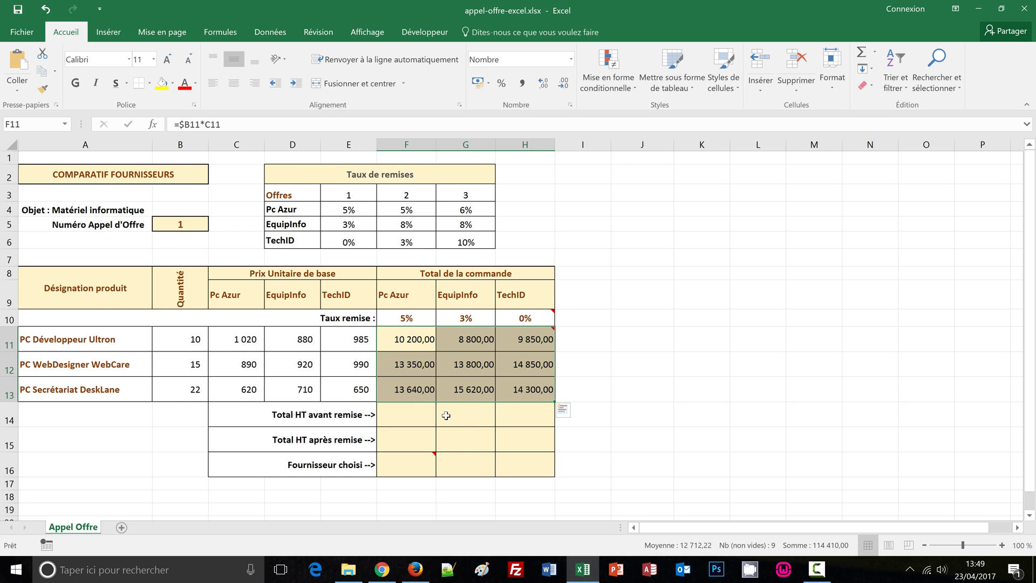
- Sum each supplier's product totals from rows 11 to 13 into F14:H14 with AutoSum
{"action": "left_click_drag", "start_coordinate": [394, 342], "coordinate": [515, 415]}
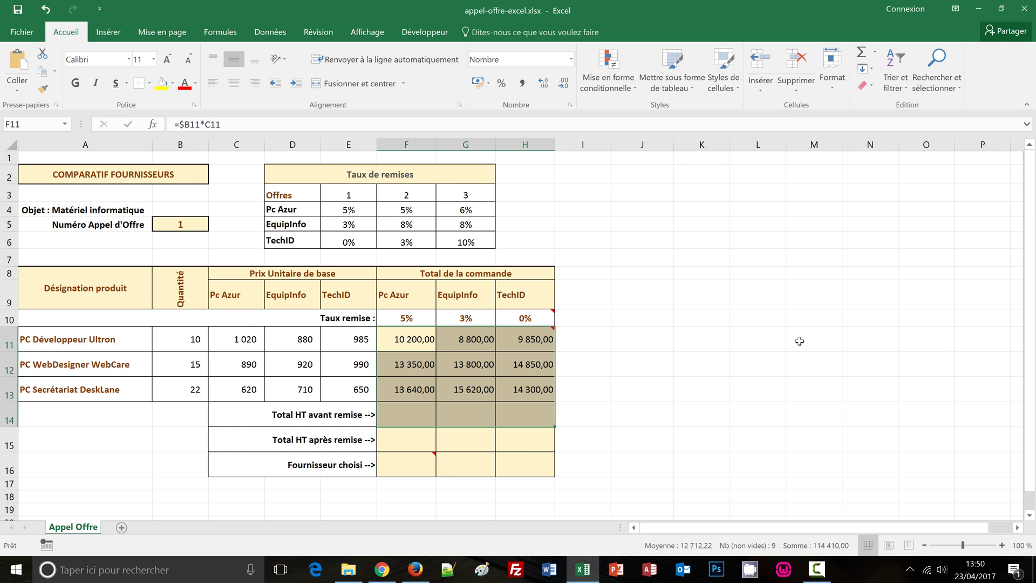
{"action": "key", "text": "alt+equal"}
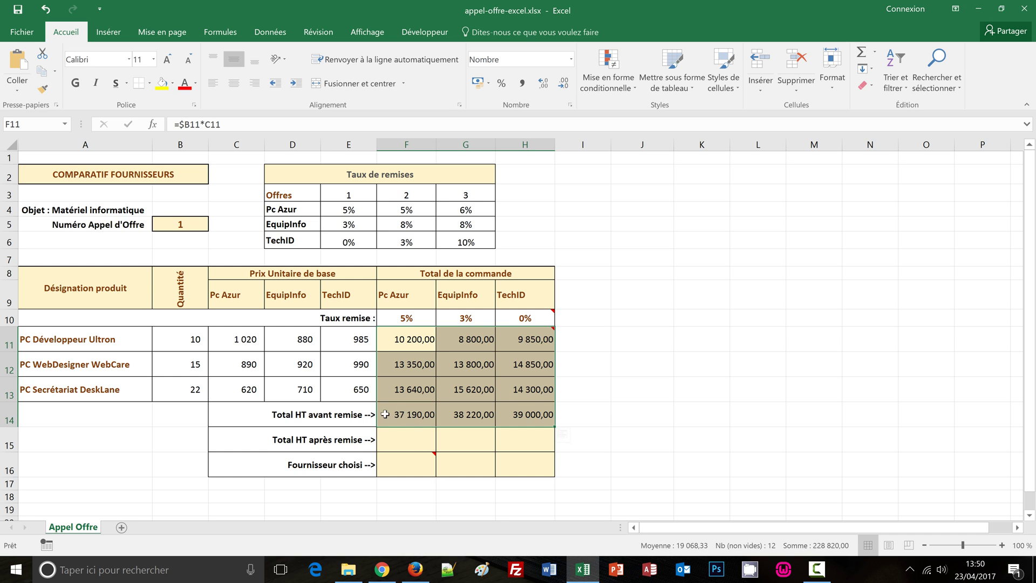
- Fill F15:H15 with the formula =F14*(1-F10) to calculate each supplier's total after discount
{"action": "mouse_move", "coordinate": [406, 464]}
{"action": "left_click", "coordinate": [406, 436]}
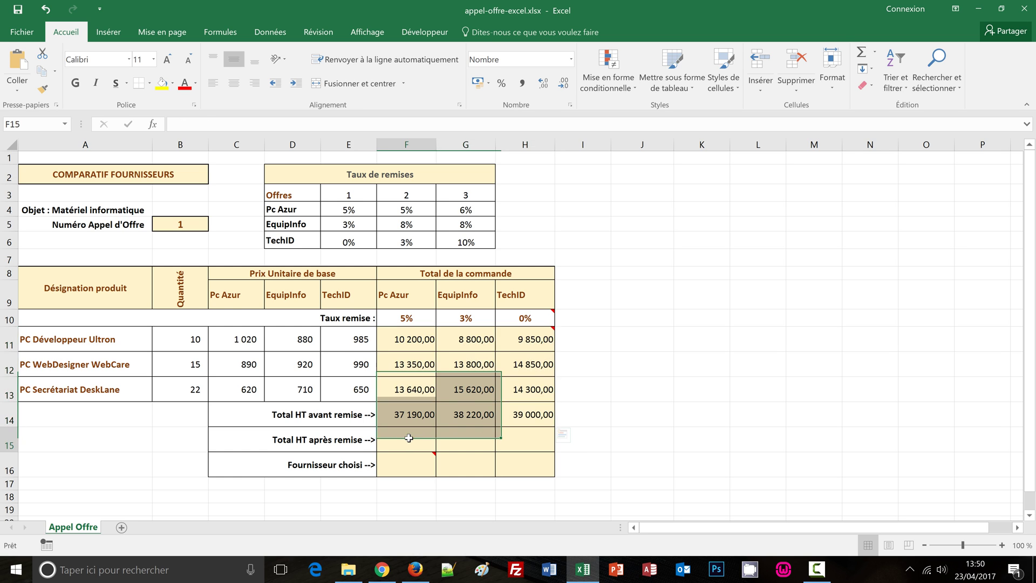
{"action": "left_click_drag", "start_coordinate": [448, 436], "coordinate": [517, 439]}
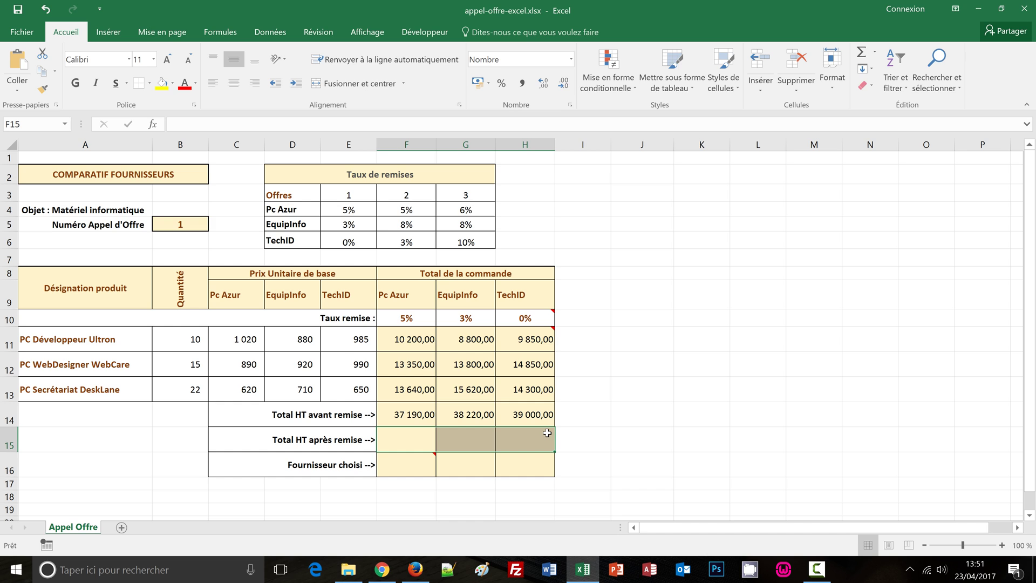
{"action": "type", "text": "="}
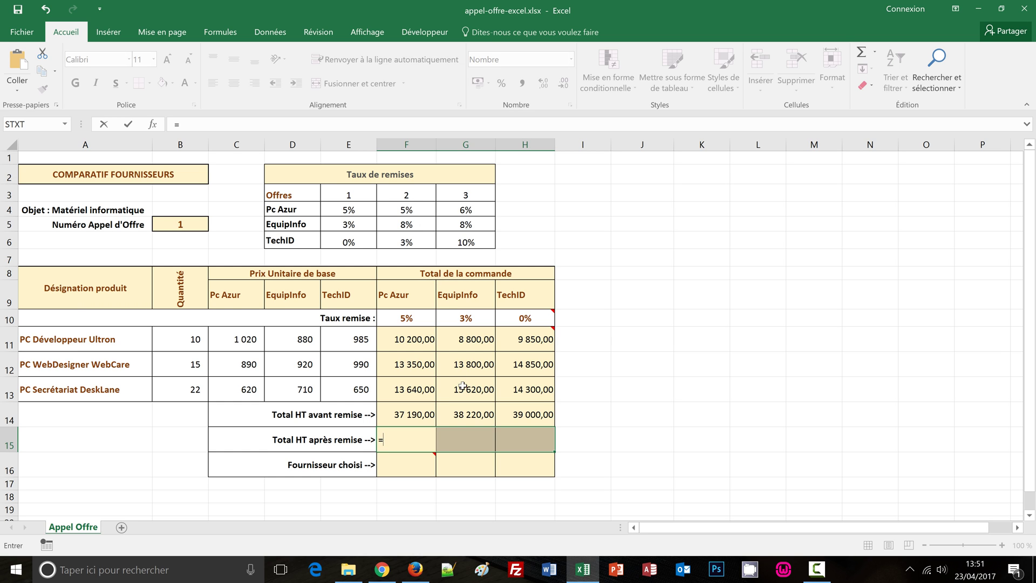
{"action": "left_click", "coordinate": [392, 417]}
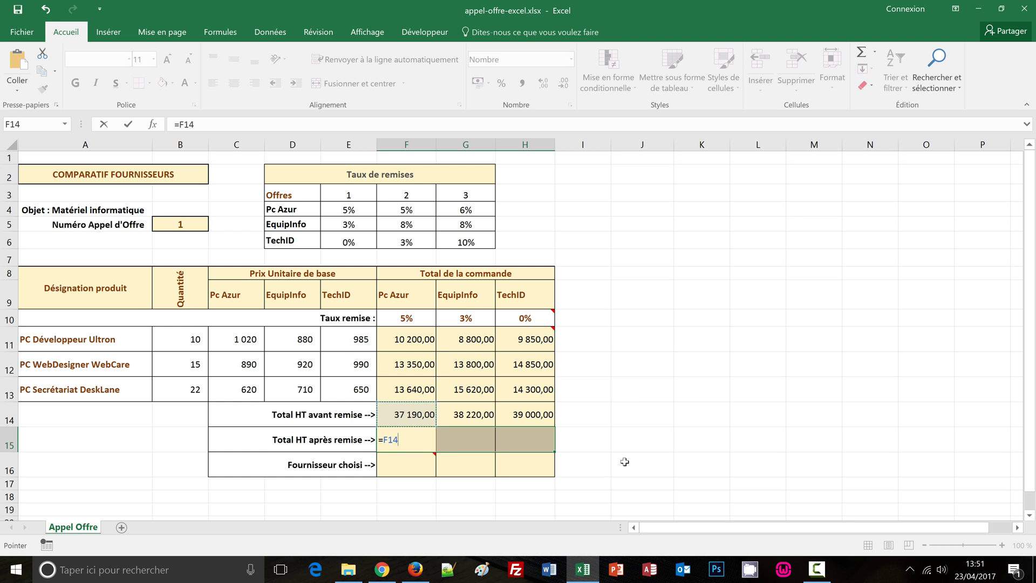
{"action": "type", "text": "*(1-"}
{"action": "left_click", "coordinate": [413, 316]}
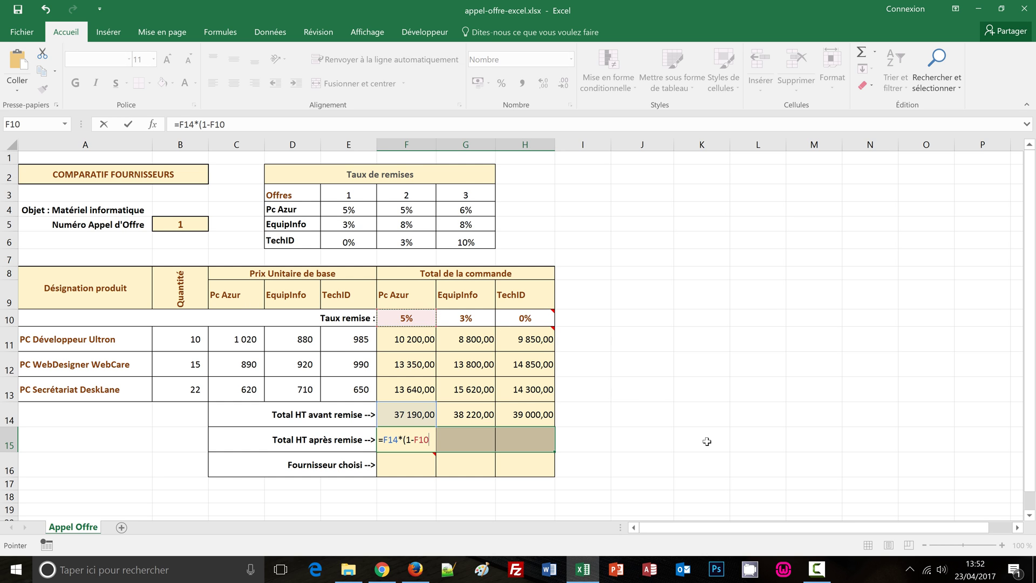
{"action": "type", "text": ")"}
{"action": "key", "text": "ctrl+Return"}
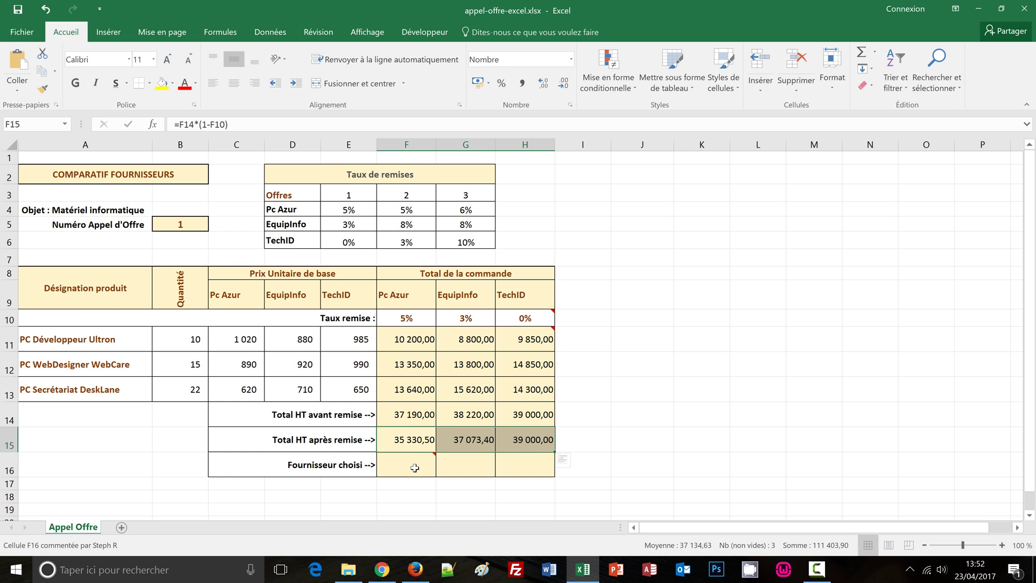
- Start a SI formula across F16:H16 that tests whether F15 equals the minimum of the absolute range $F$15:$H$15
{"action": "left_click", "coordinate": [418, 468]}
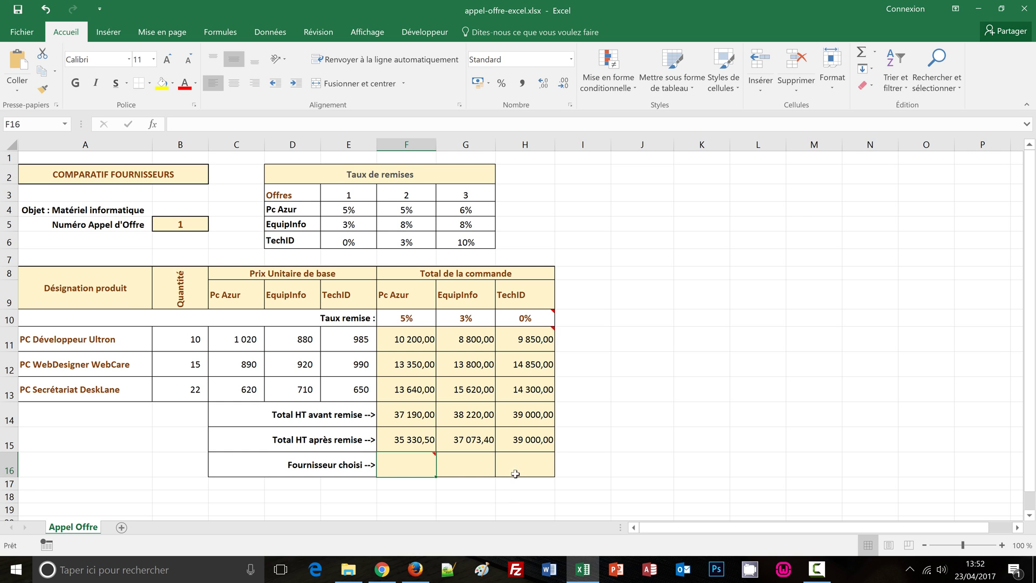
{"action": "mouse_move", "coordinate": [419, 465]}
{"action": "left_click_drag", "start_coordinate": [420, 465], "coordinate": [540, 467]}
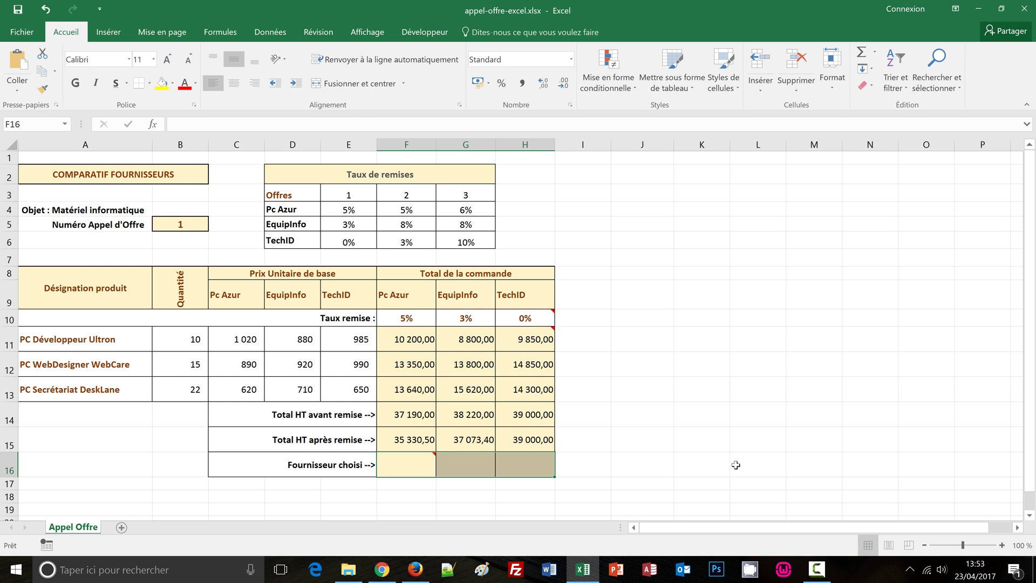
{"action": "type", "text": "="}
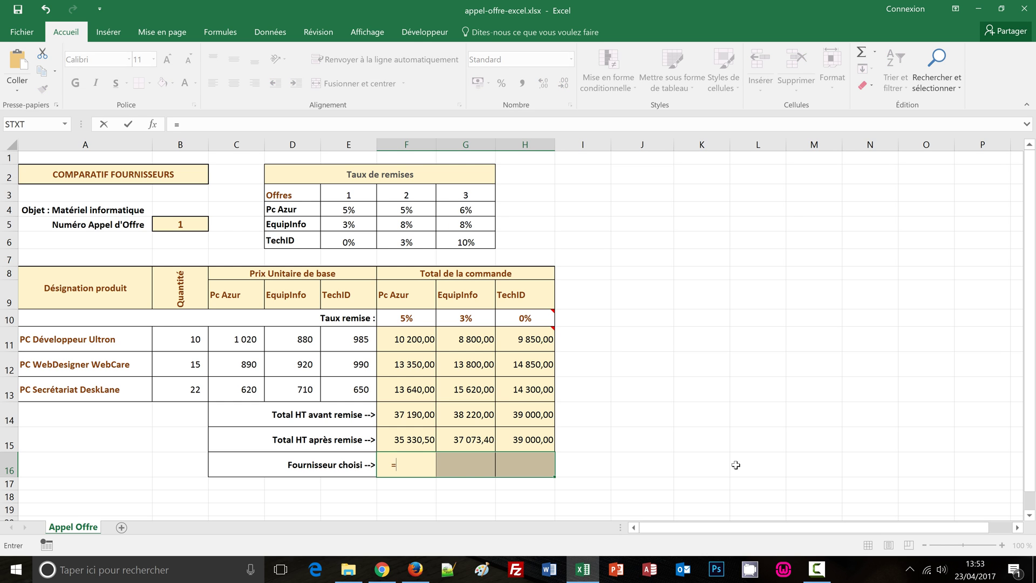
{"action": "type", "text": "si"}
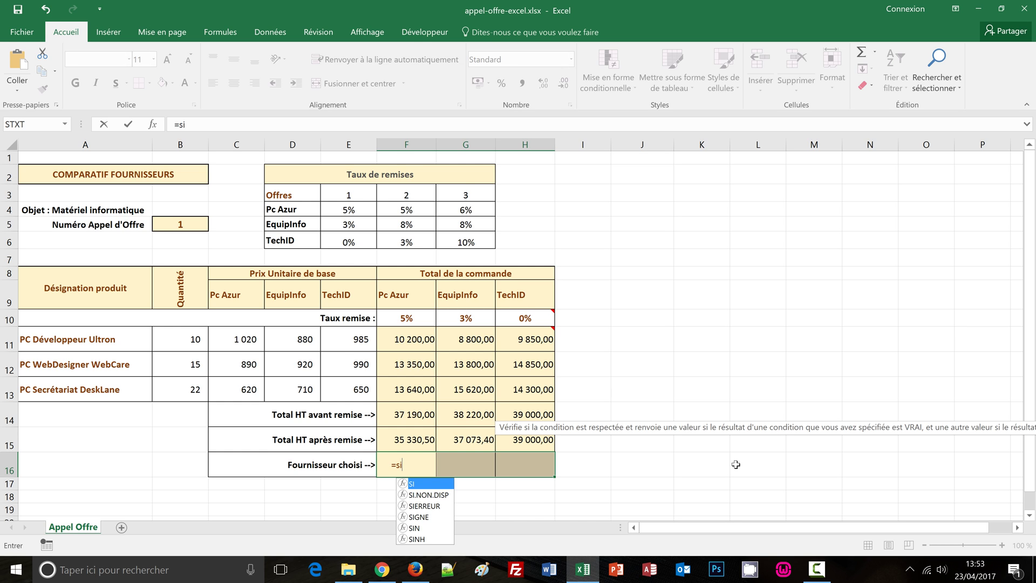
{"action": "type", "text": "("}
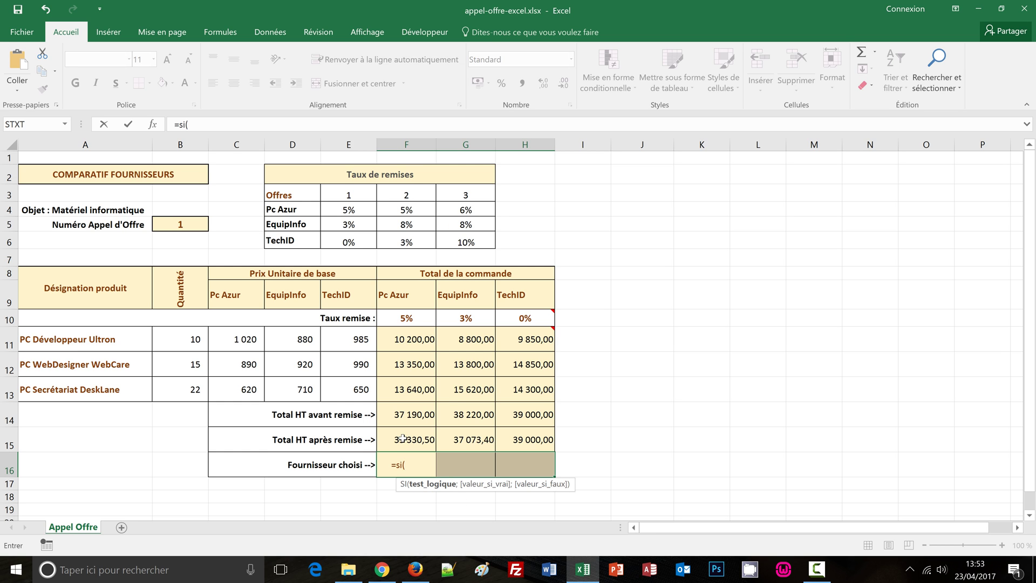
{"action": "left_click", "coordinate": [403, 438]}
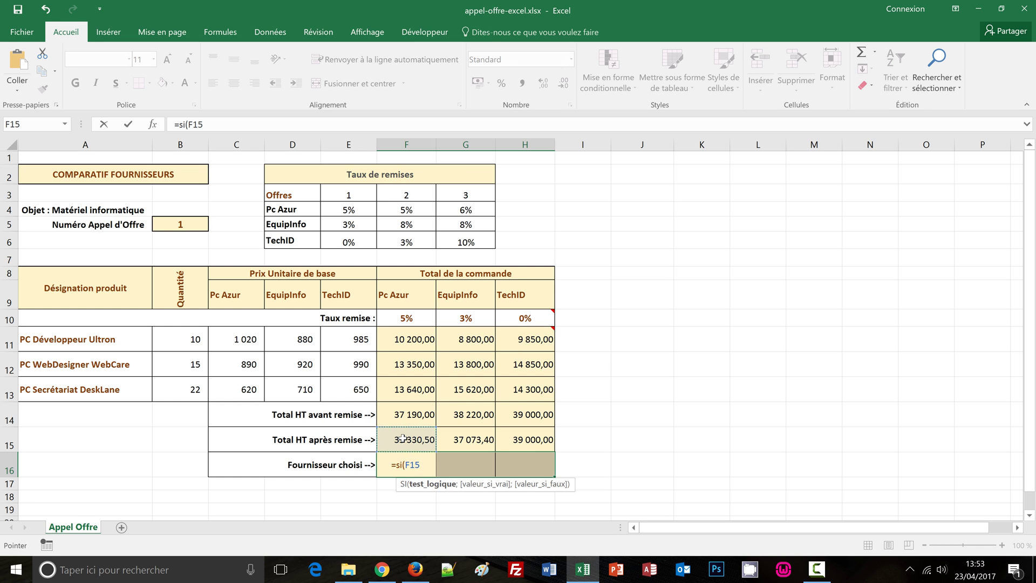
{"action": "type", "text": "=min"}
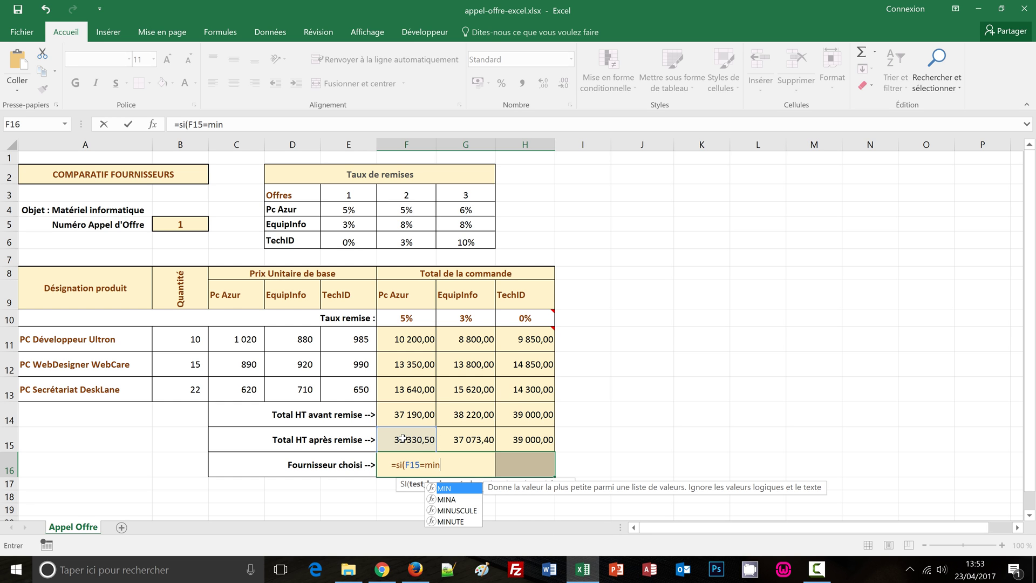
{"action": "type", "text": "("}
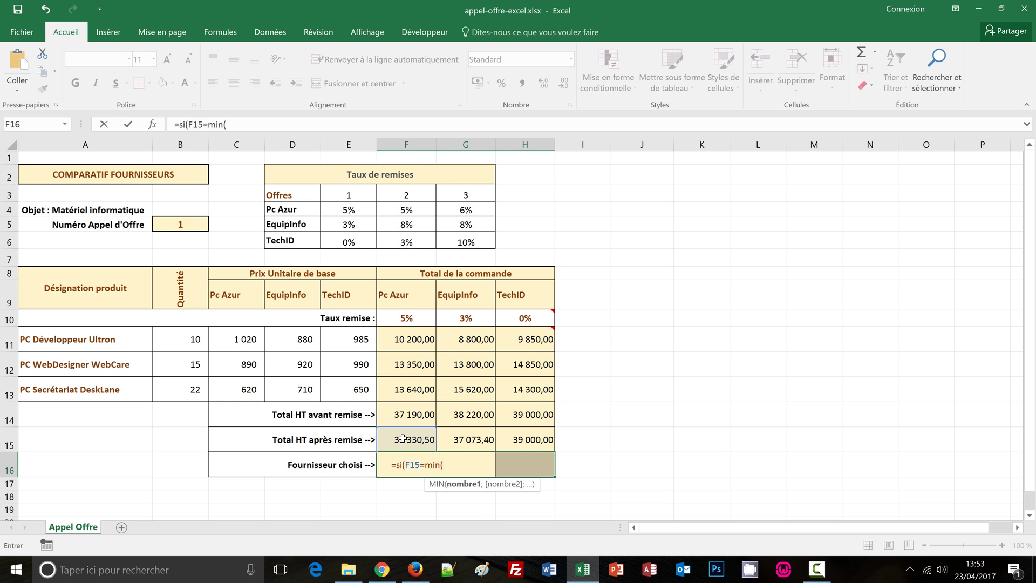
{"action": "left_click", "coordinate": [402, 438]}
{"action": "left_click_drag", "start_coordinate": [440, 440], "coordinate": [518, 439]}
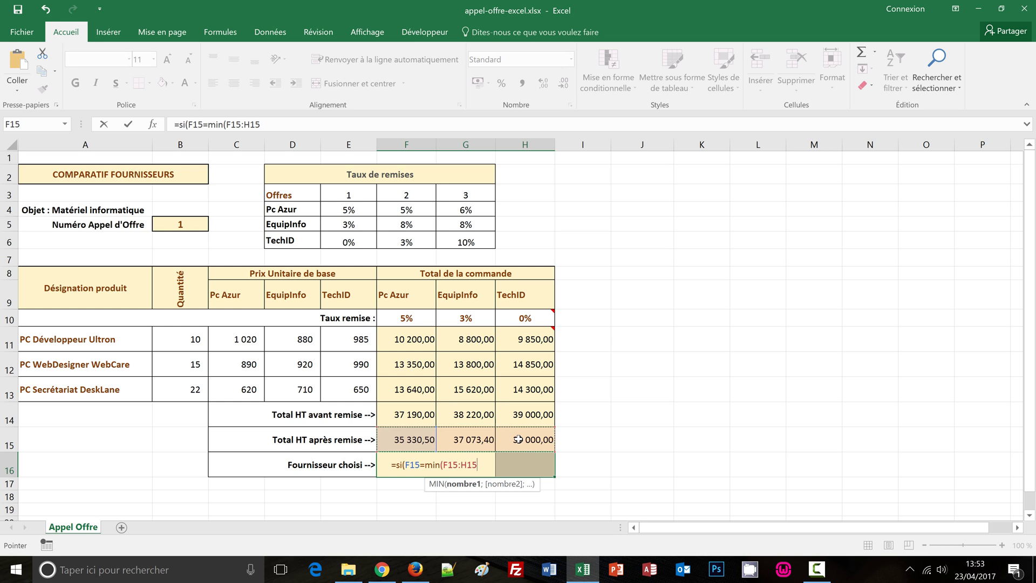
{"action": "mouse_move", "coordinate": [397, 469]}
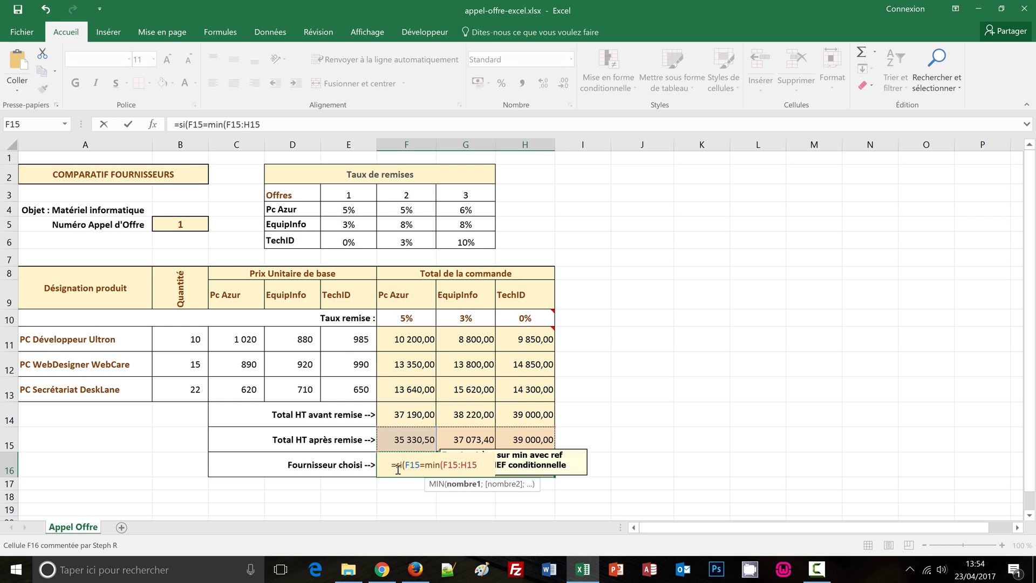
{"action": "key", "text": "F4"}
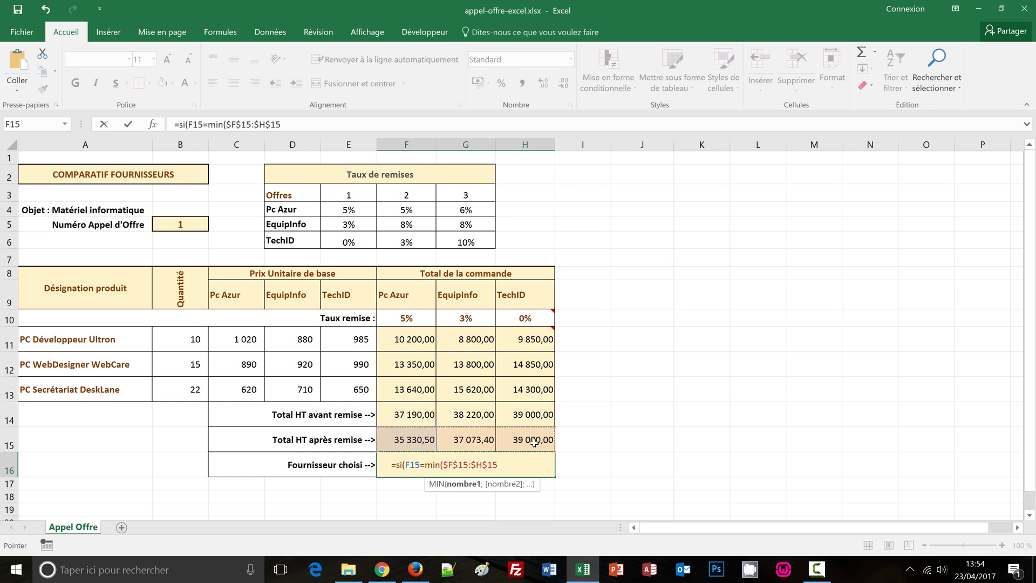
- Complete the SI formula with F9 as the true value and "" as the false value, and fill it across F16:H16
{"action": "type", "text": ";"}
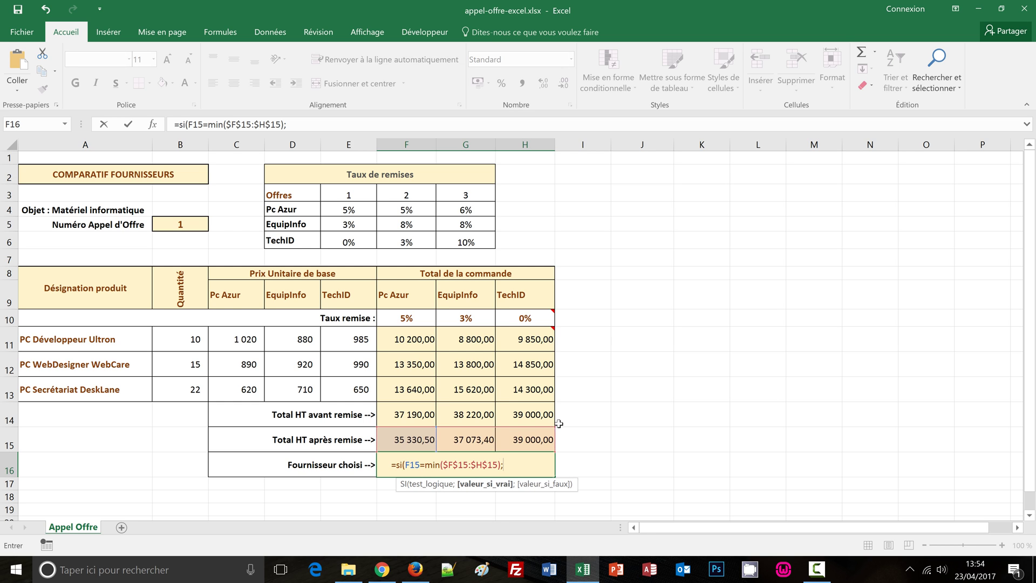
{"action": "left_click", "coordinate": [393, 290]}
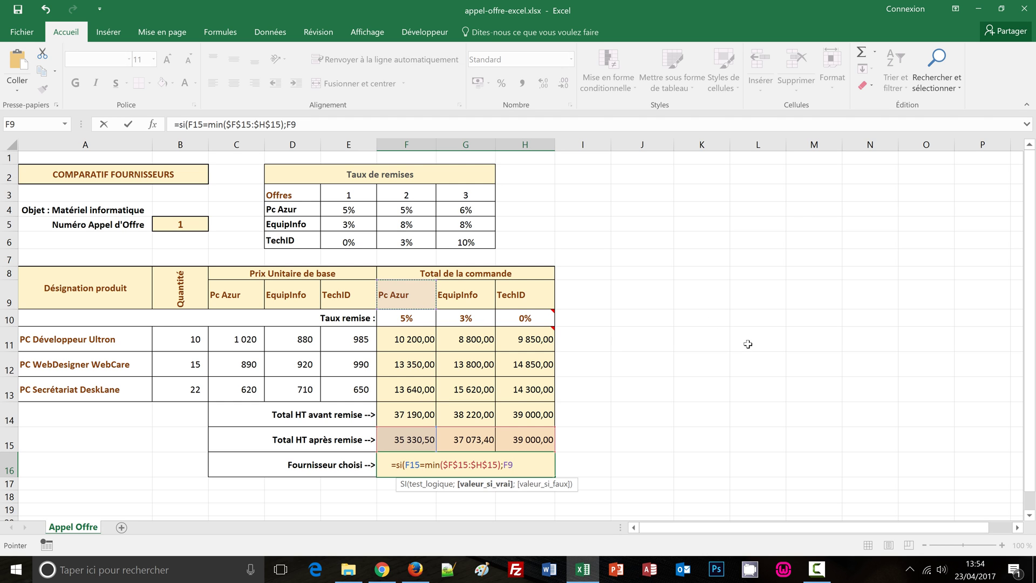
{"action": "type", "text": ";"}
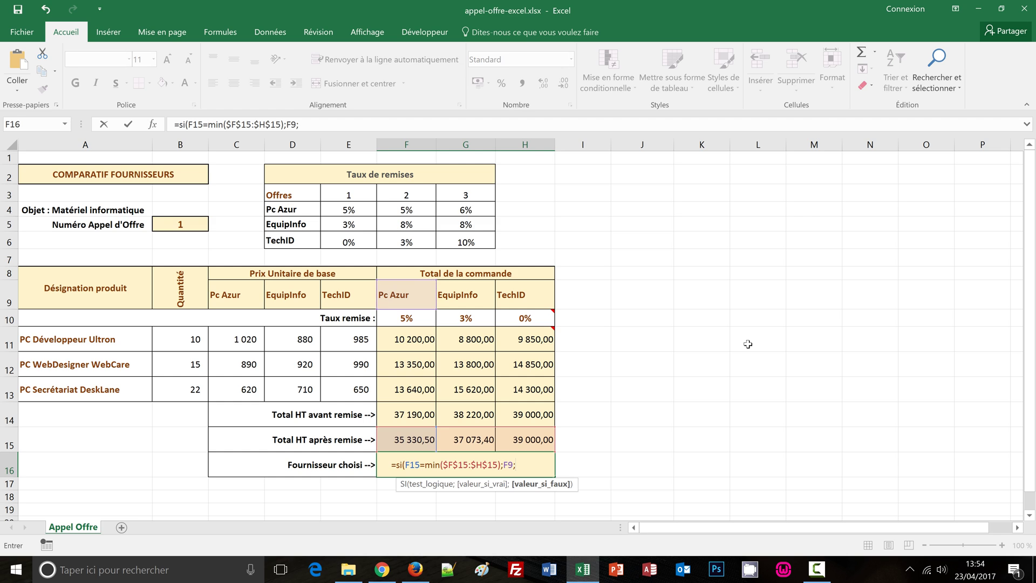
{"action": "type", "text": "\"\")"}
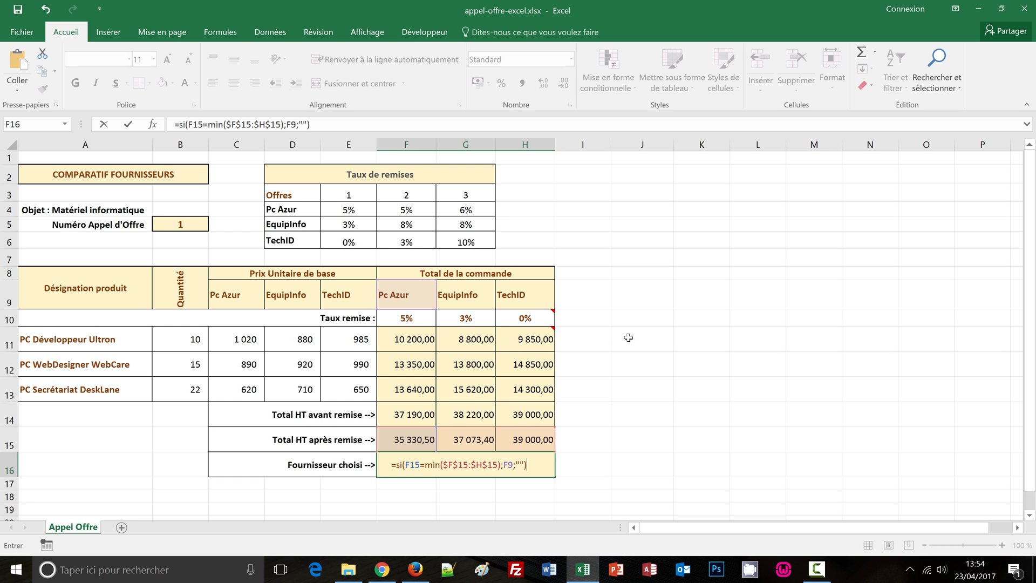
{"action": "key", "text": "ctrl+Return"}
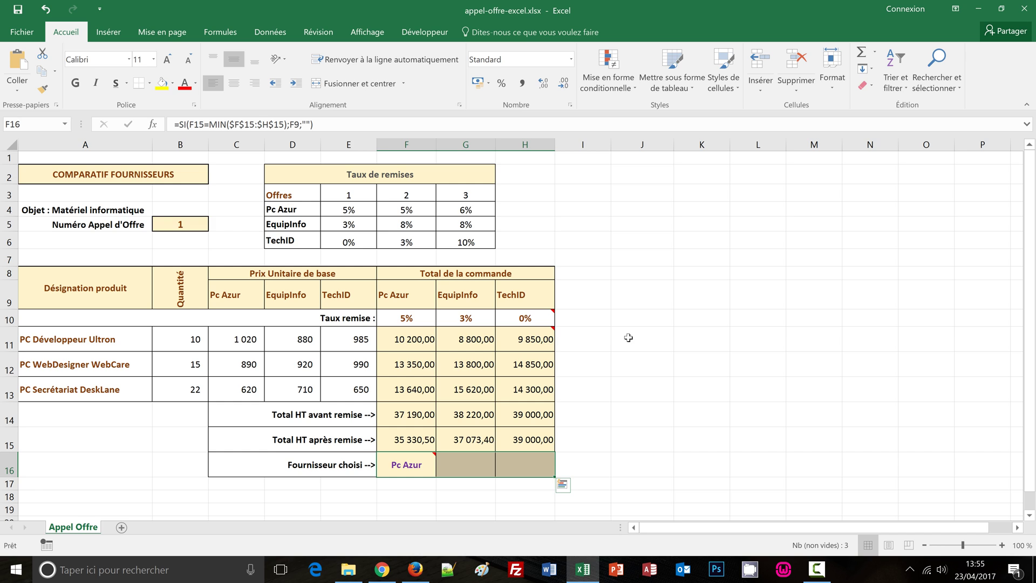
- Test the chosen supplier formula by setting the tender number in B5 to 2 and then to 3
{"action": "mouse_move", "coordinate": [422, 467]}
{"action": "left_click", "coordinate": [185, 223]}
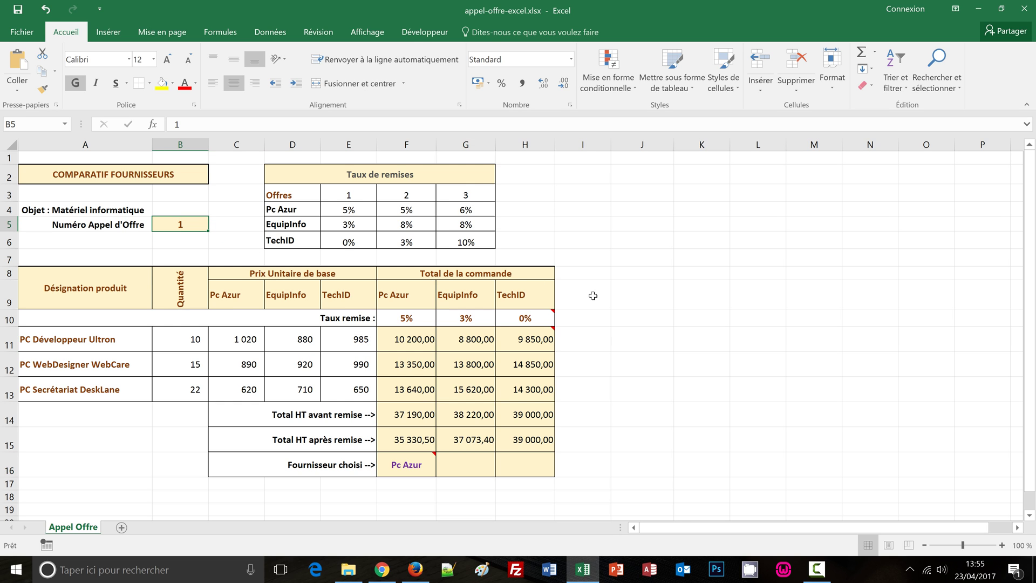
{"action": "type", "text": "2"}
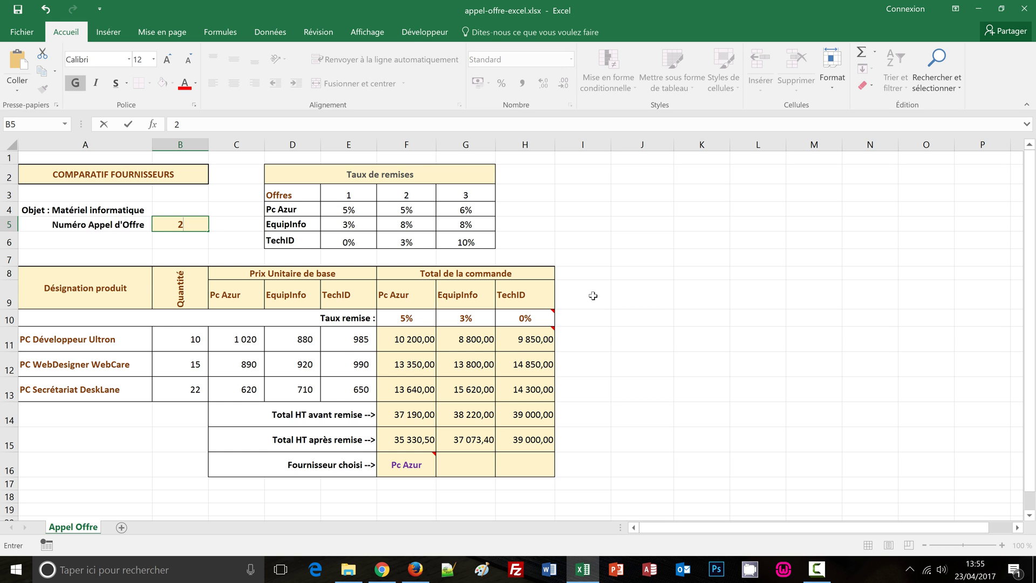
{"action": "key", "text": "Return"}
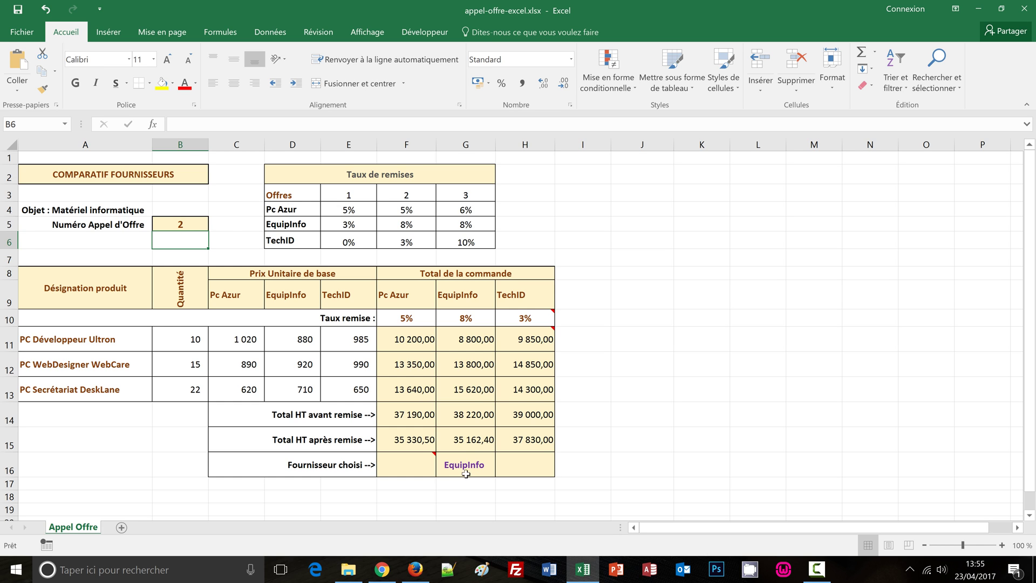
{"action": "left_click", "coordinate": [196, 224]}
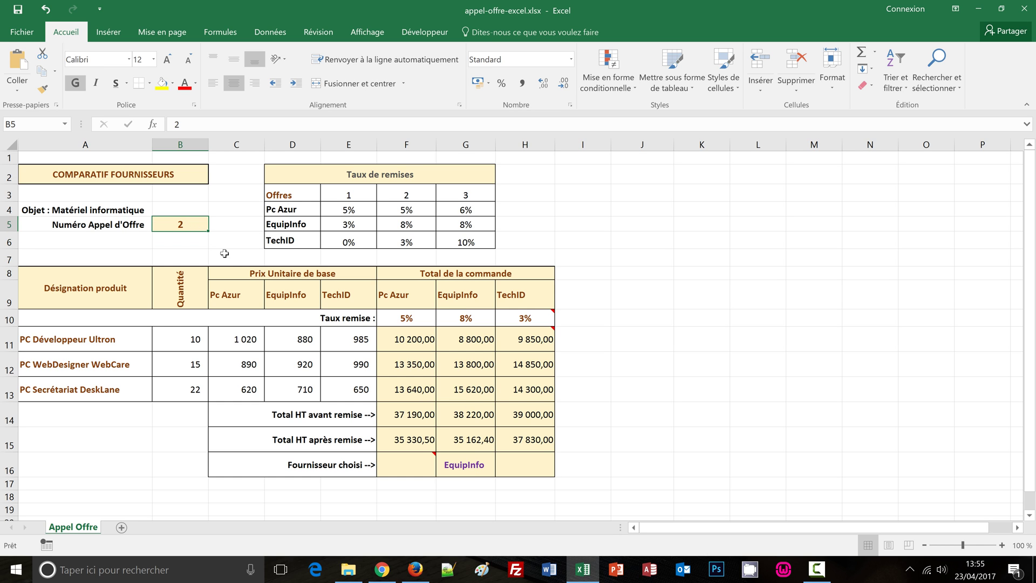
{"action": "type", "text": "3"}
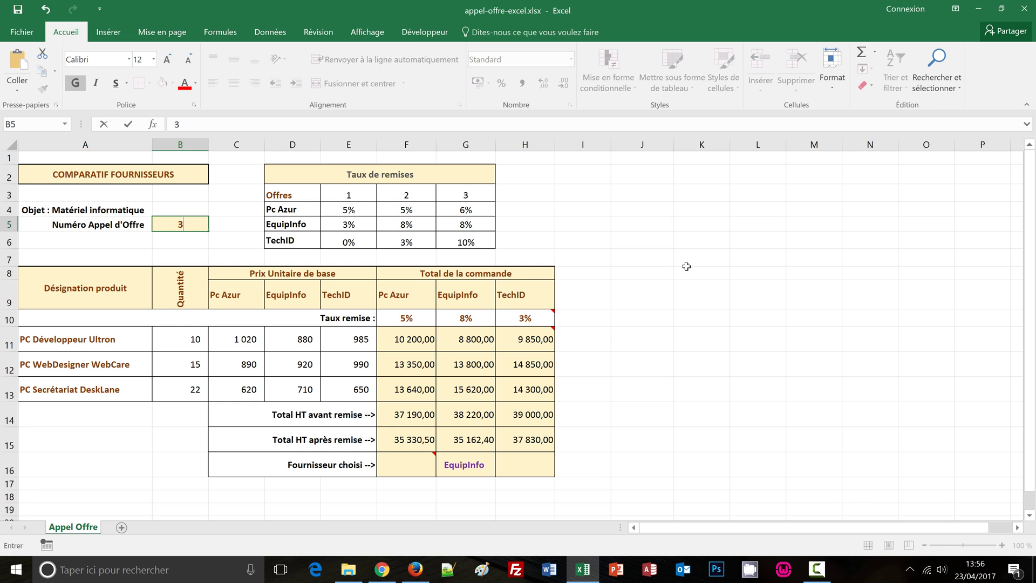
{"action": "key", "text": "ctrl+Return"}
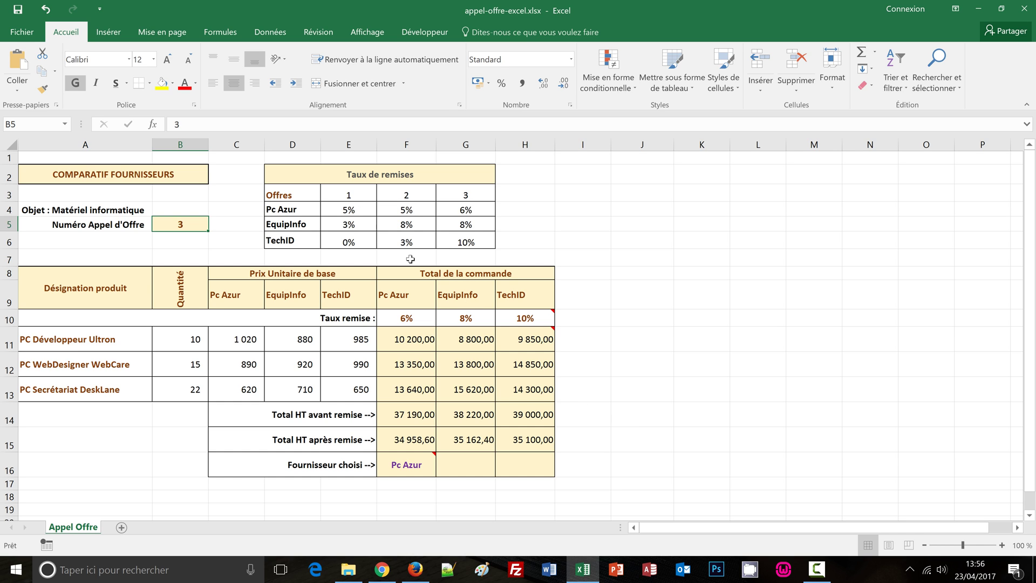
- Set TechID's discount rate for offer 3 in G6 to 20% to test the supplier choice
{"action": "left_click", "coordinate": [468, 242]}
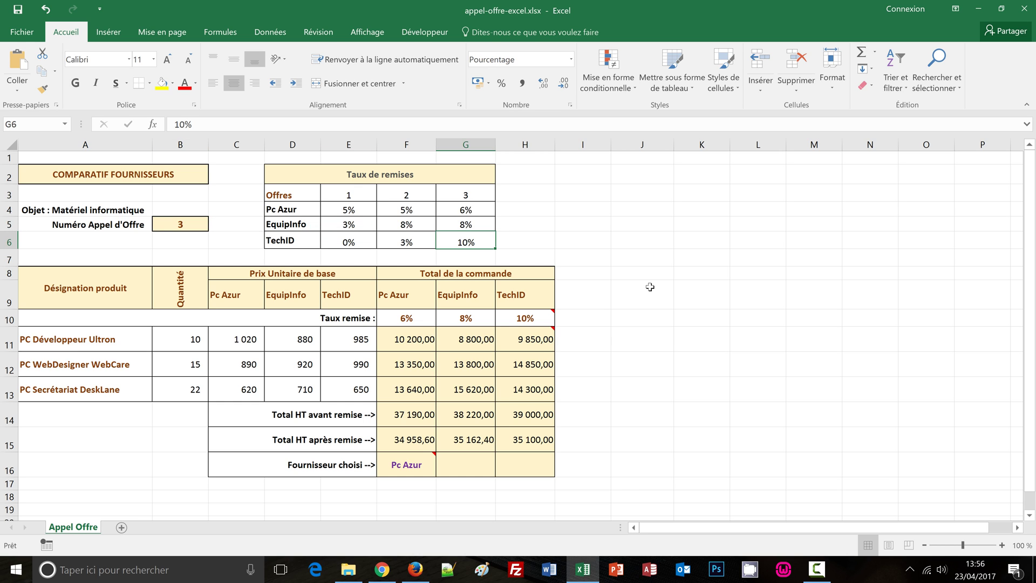
{"action": "type", "text": "20"}
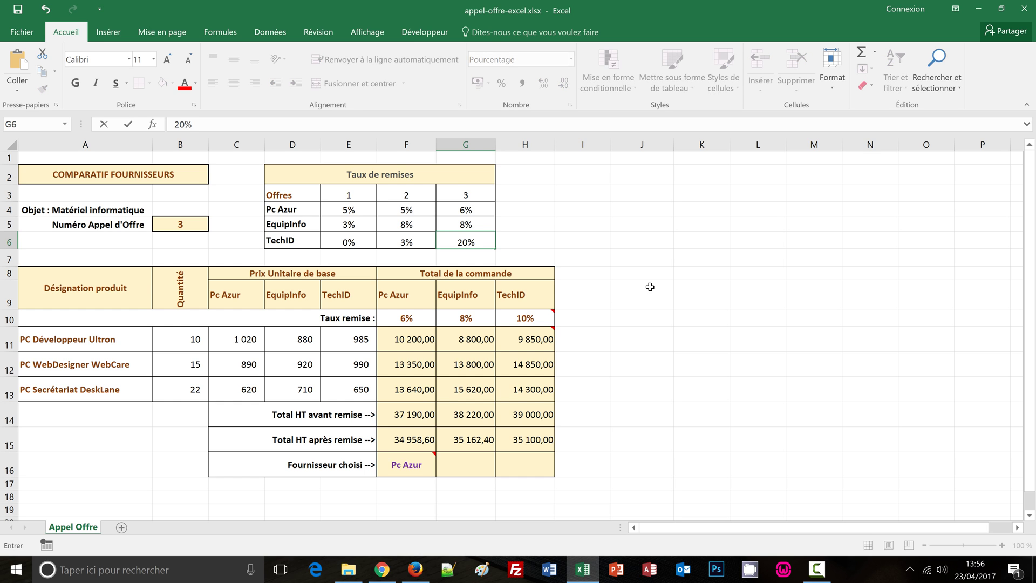
{"action": "key", "text": "Return"}
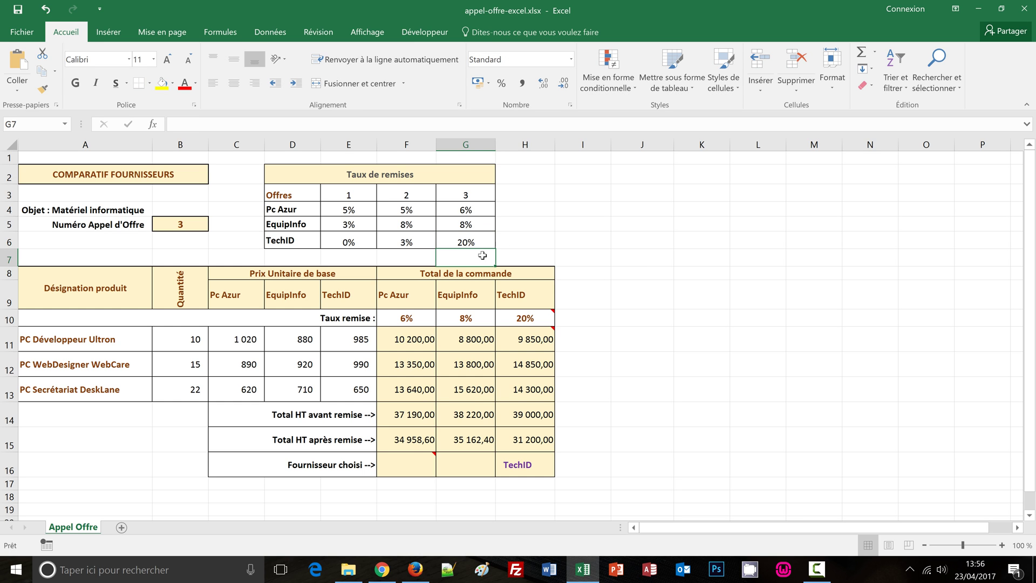